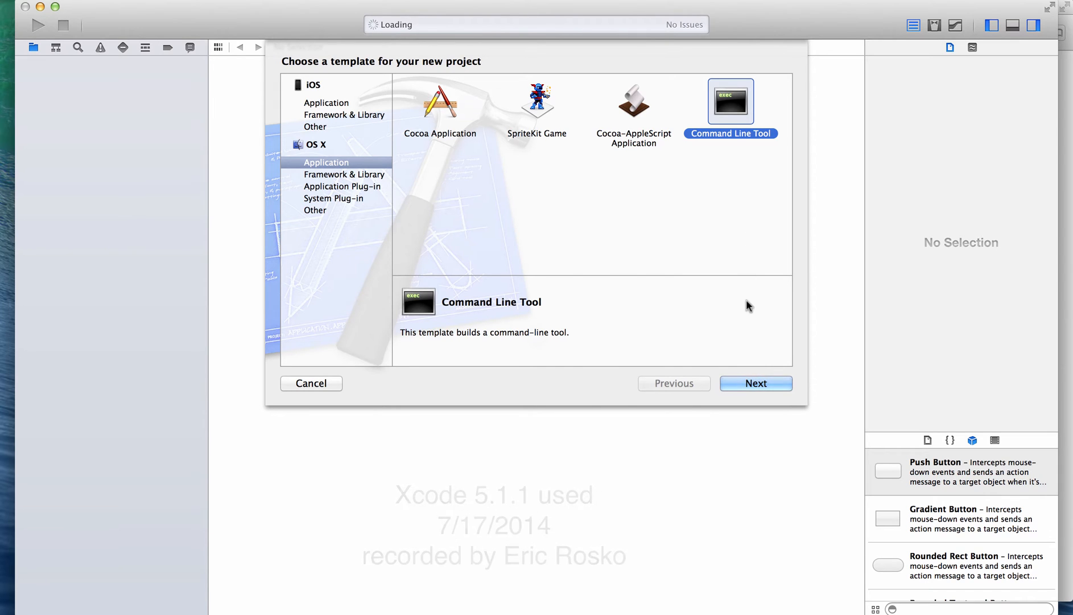
Step: Create a Command Line Tool project named Copy Example saved on the Desktop
{"action": "left_click", "coordinate": [756, 383]}
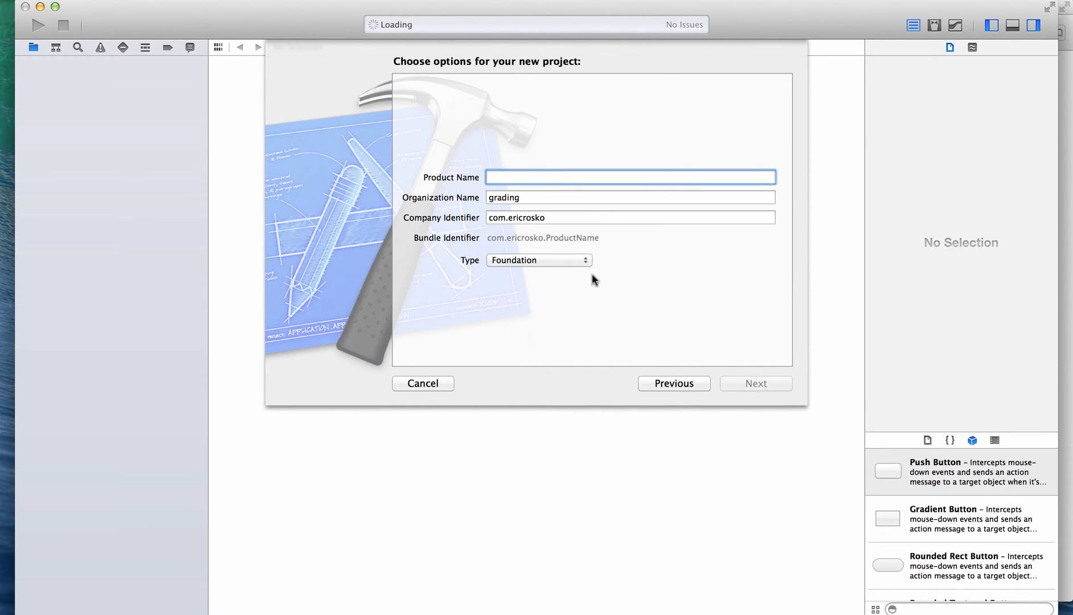
{"action": "left_click", "coordinate": [577, 261]}
{"action": "type", "text": "Cop"}
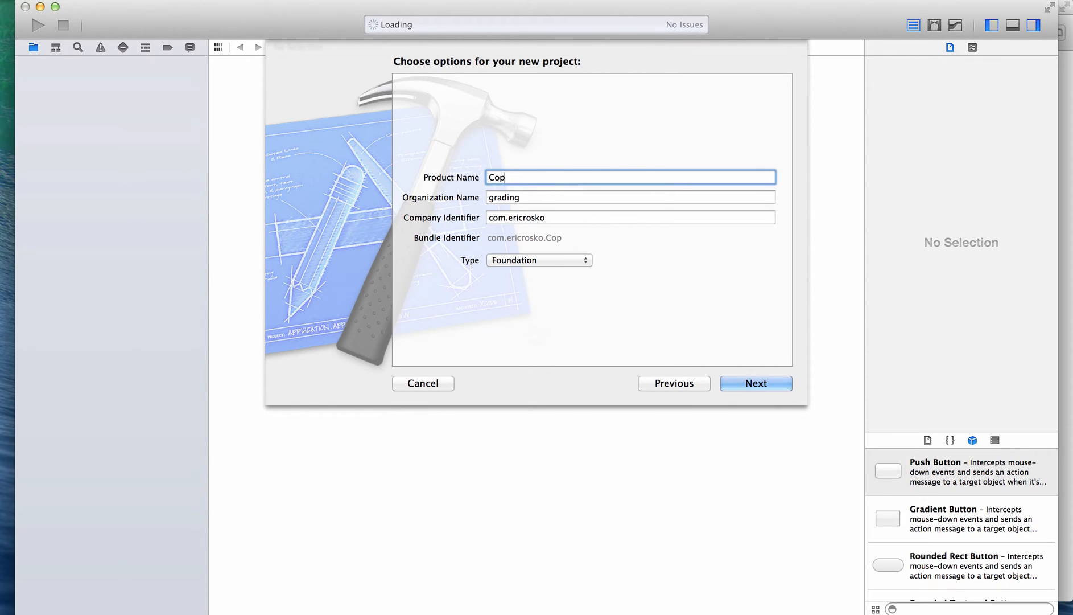
{"action": "type", "text": "y Ex"}
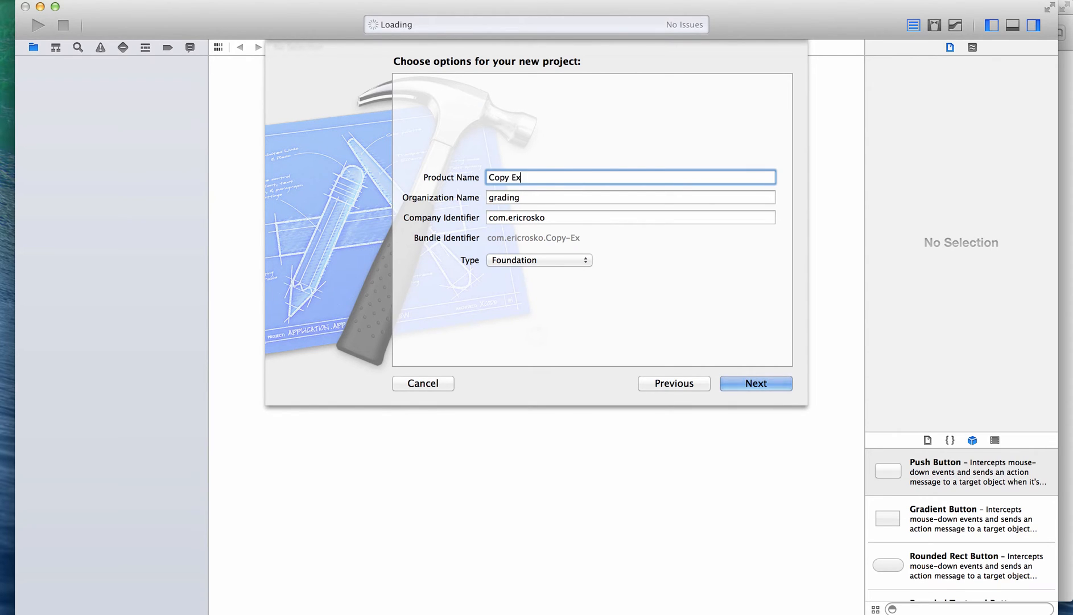
{"action": "type", "text": "ample"}
{"action": "key", "text": "Return"}
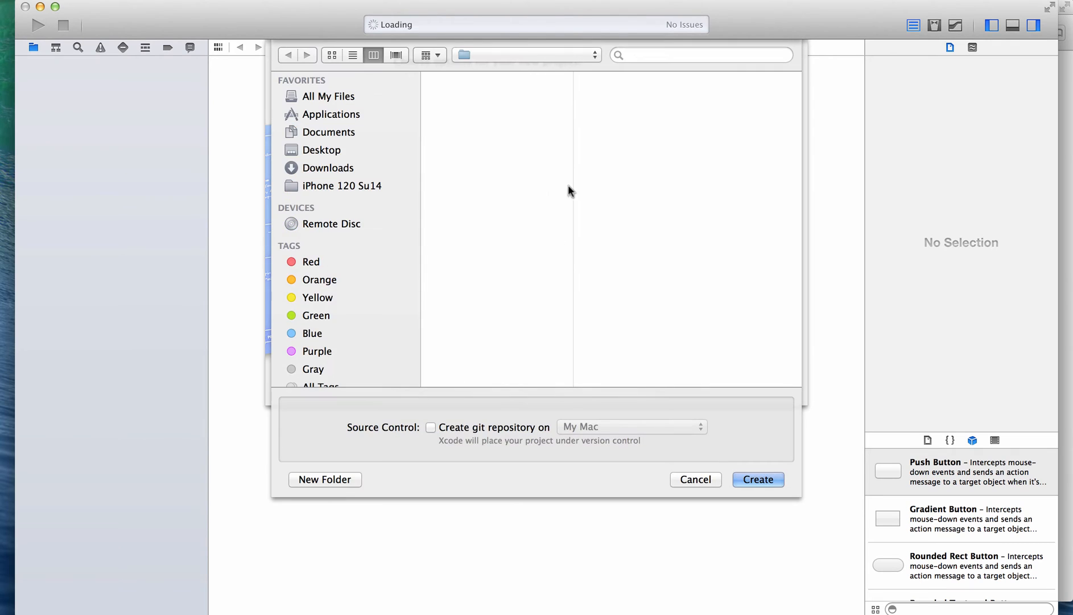
{"action": "key", "text": "Return"}
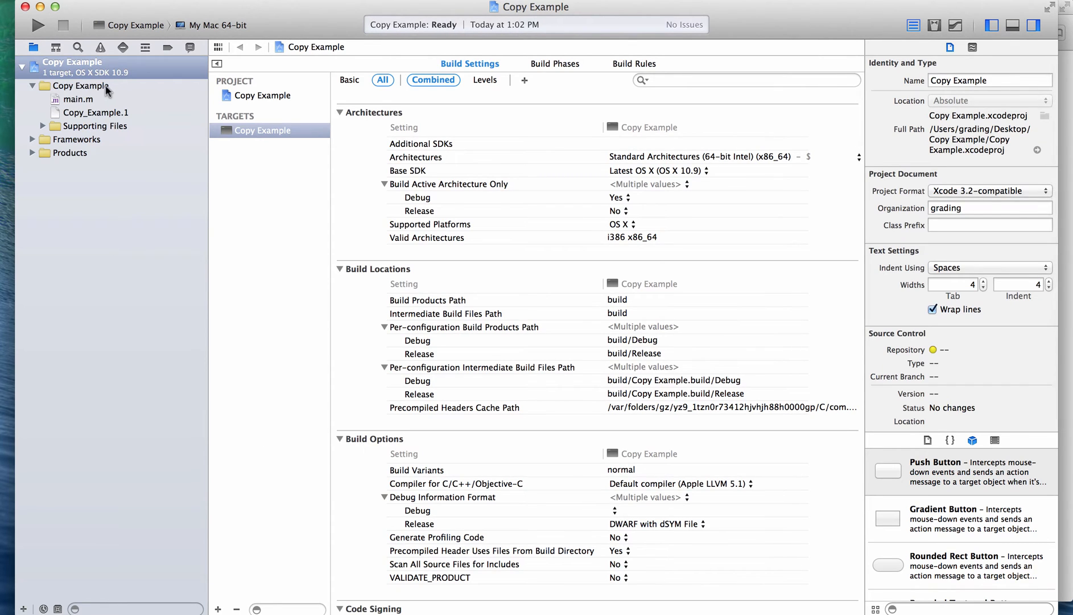
Step: Add a new Objective-C class Person (NSObject subclass) to the Copy Example group
{"action": "left_click", "coordinate": [108, 86]}
{"action": "right_click", "coordinate": [106, 85]}
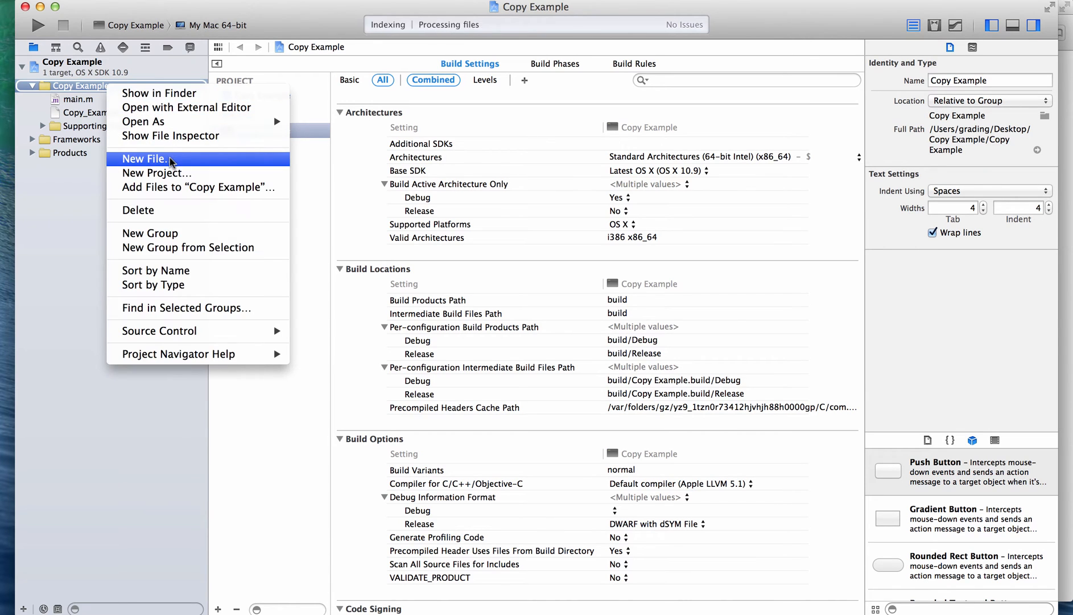
{"action": "left_click", "coordinate": [148, 159]}
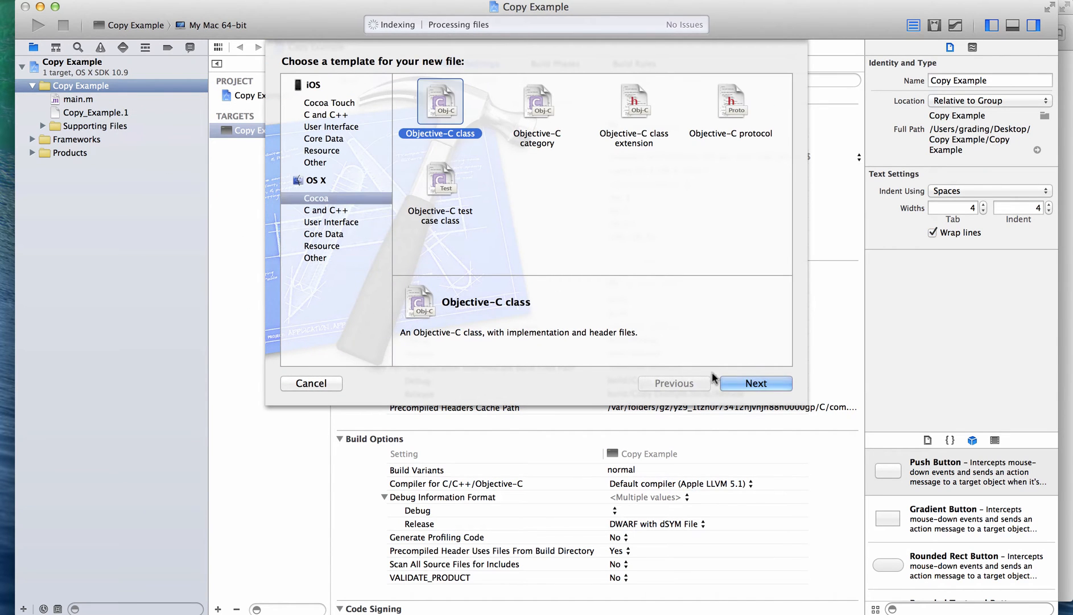
{"action": "left_click", "coordinate": [756, 383]}
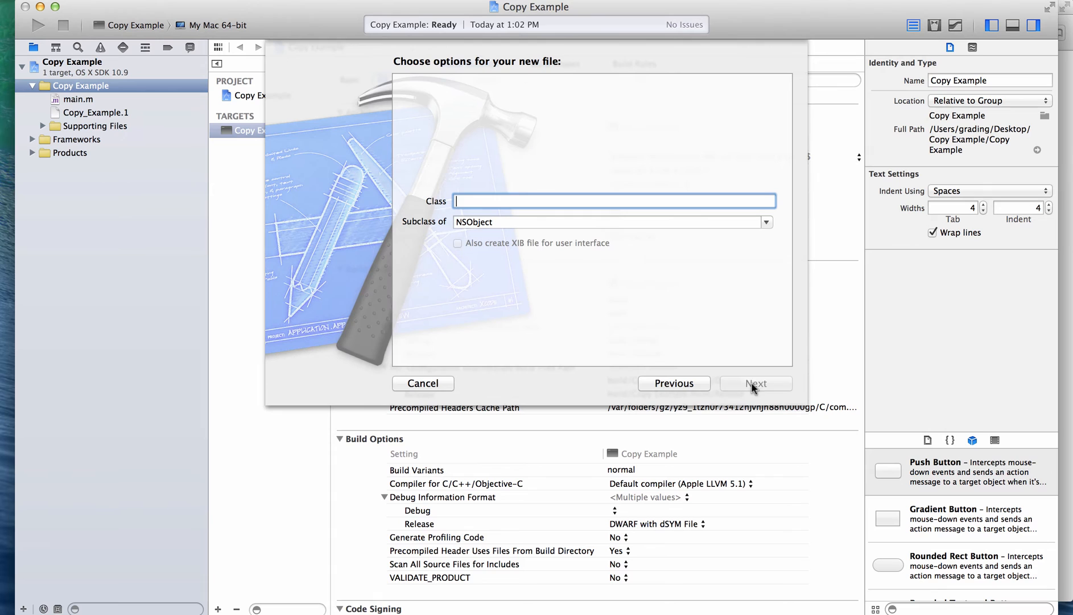
{"action": "type", "text": "Person"}
{"action": "left_click", "coordinate": [755, 384]}
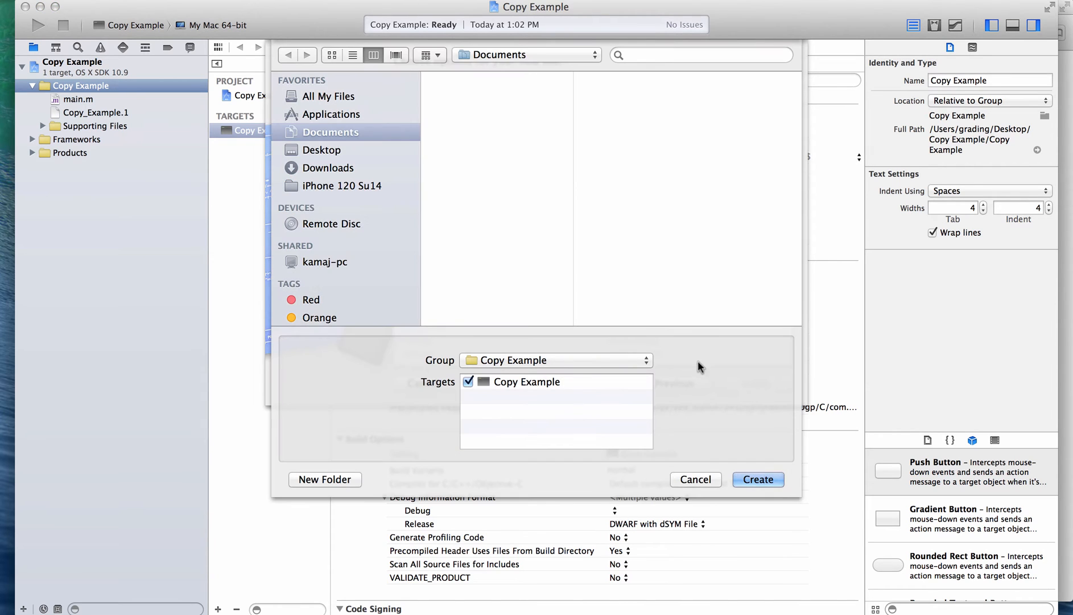
{"action": "left_click", "coordinate": [758, 479]}
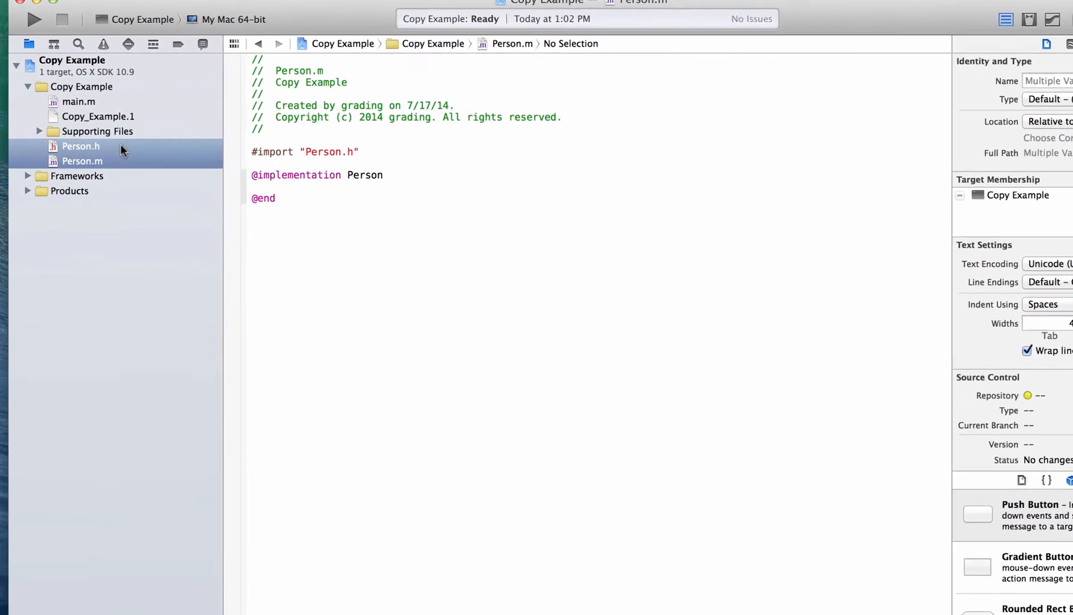
{"action": "left_click", "coordinate": [122, 150]}
{"action": "left_click", "coordinate": [663, 222]}
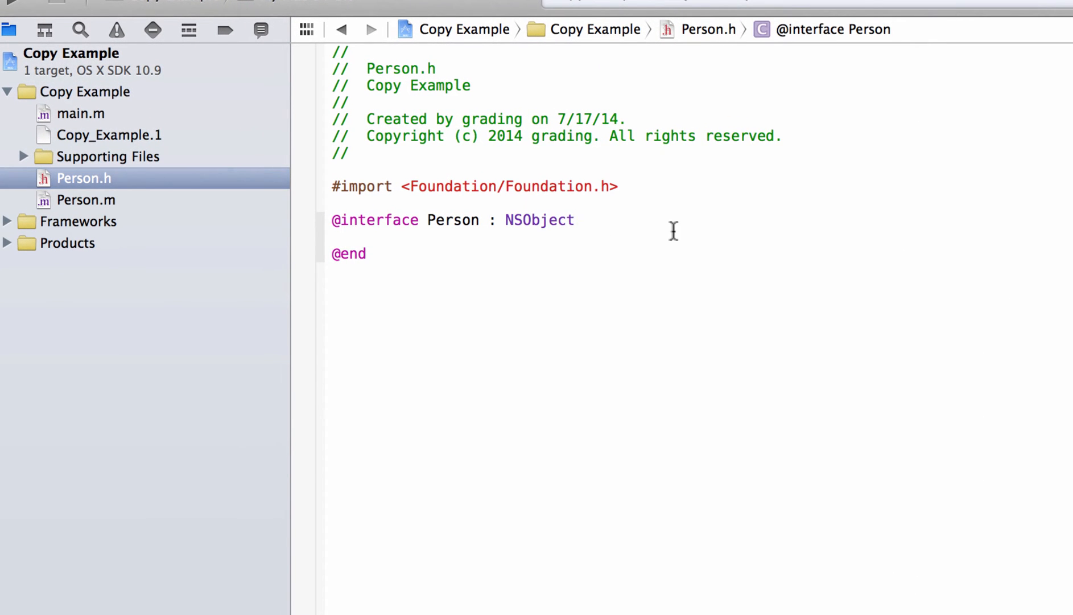
{"action": "key", "text": "Return"}
{"action": "key", "text": "Return"}
{"action": "type", "text": "@p"}
{"action": "key", "text": "Tab"}
{"action": "type", "text": "("}
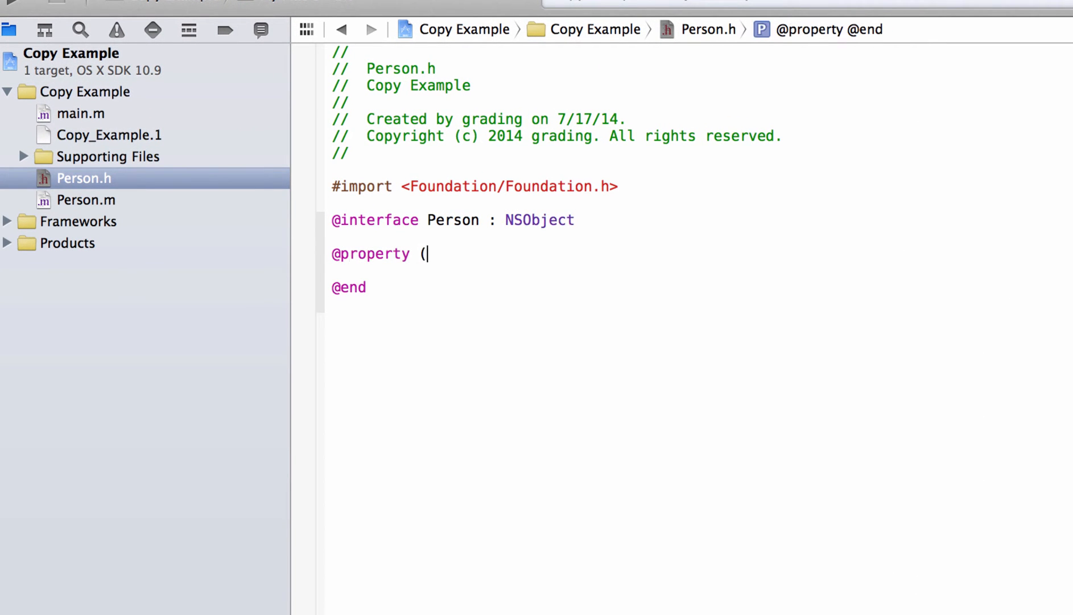
{"action": "type", "text": "str"}
{"action": "key", "text": "Tab"}
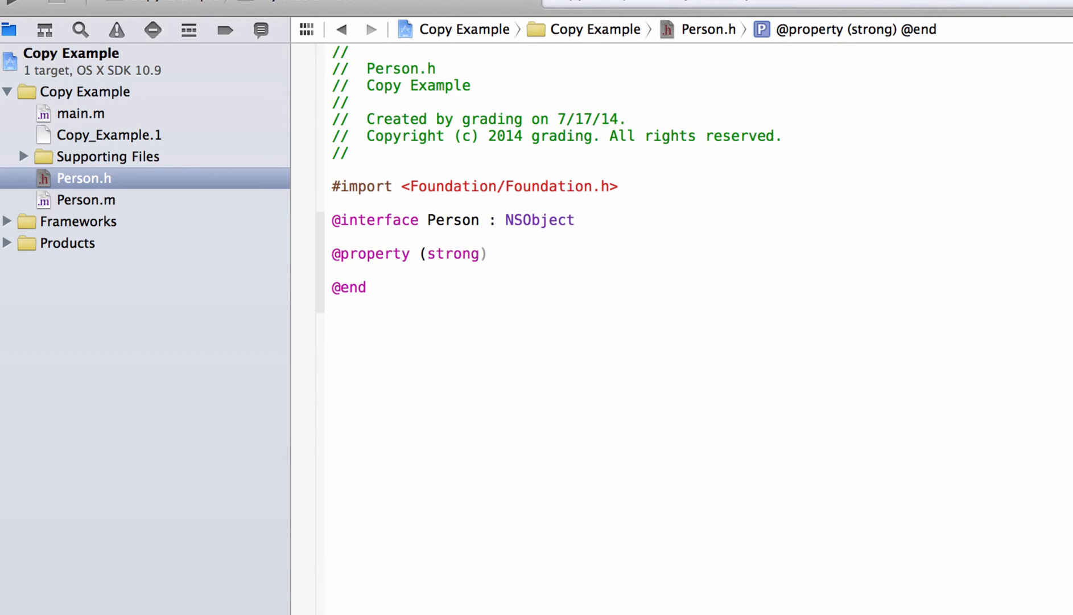
{"action": "type", "text": ", non"}
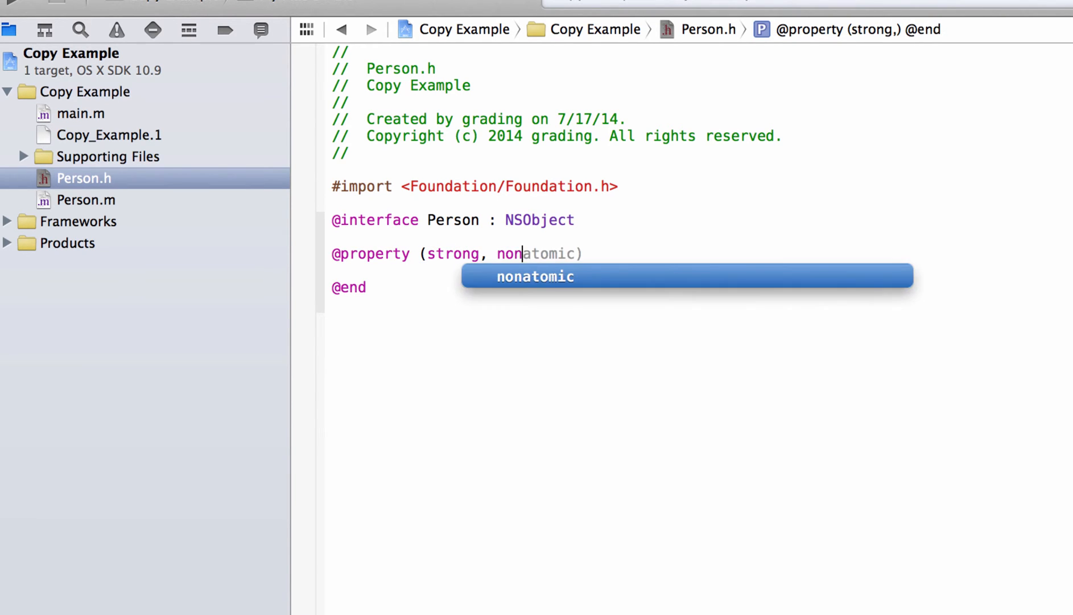
{"action": "key", "text": "Tab"}
{"action": "type", "text": "0"}
{"action": "key", "text": "BackSpace"}
{"action": "type", "text": ") "}
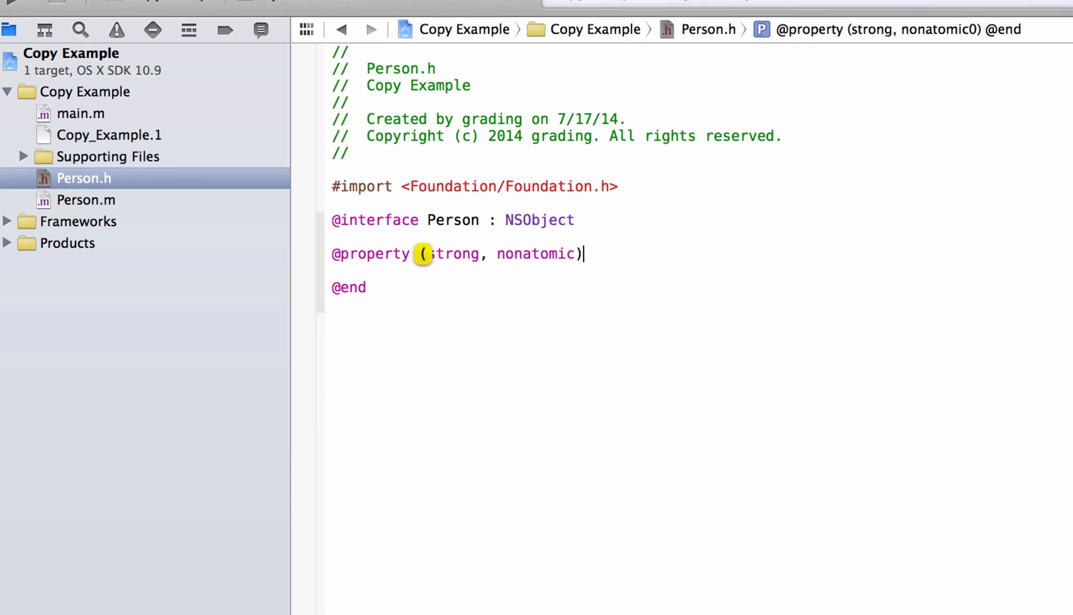
{"action": "type", "text": "NSS"}
{"action": "key", "text": "Tab"}
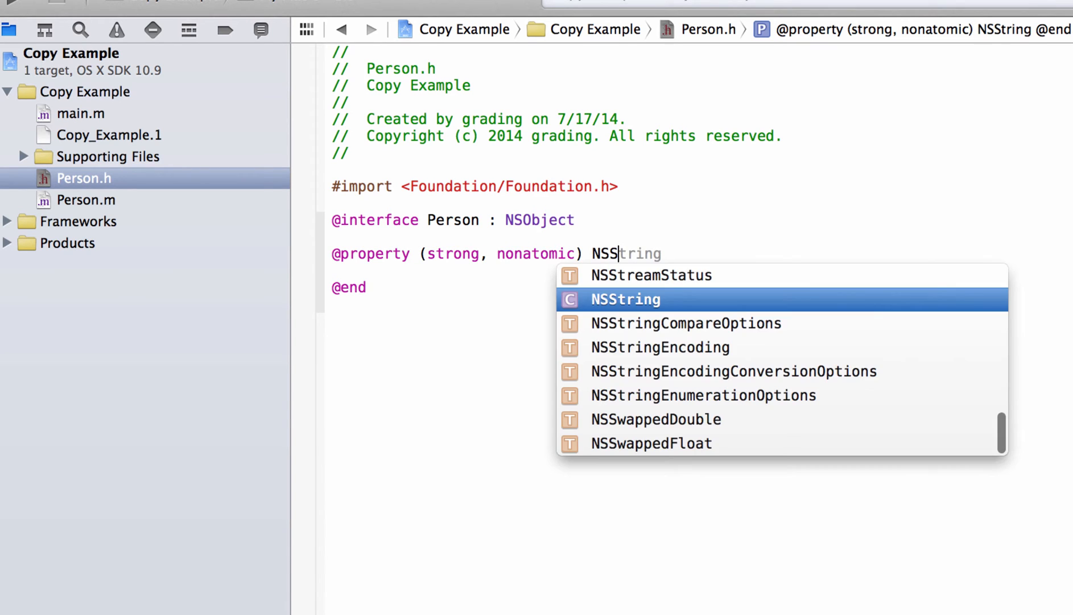
{"action": "type", "text": "*"}
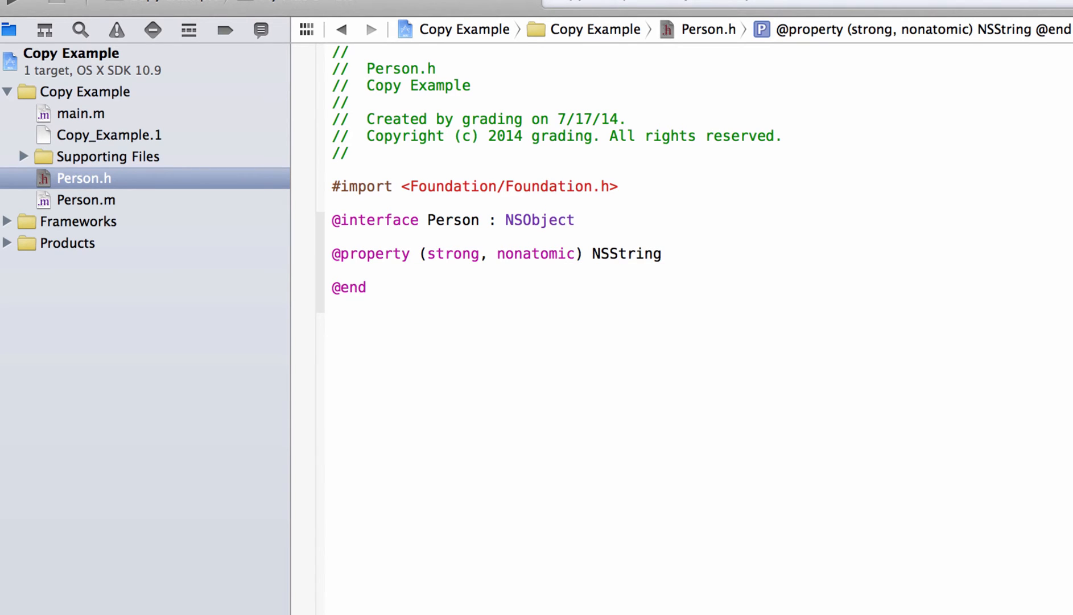
{"action": "type", "text": "name;"}
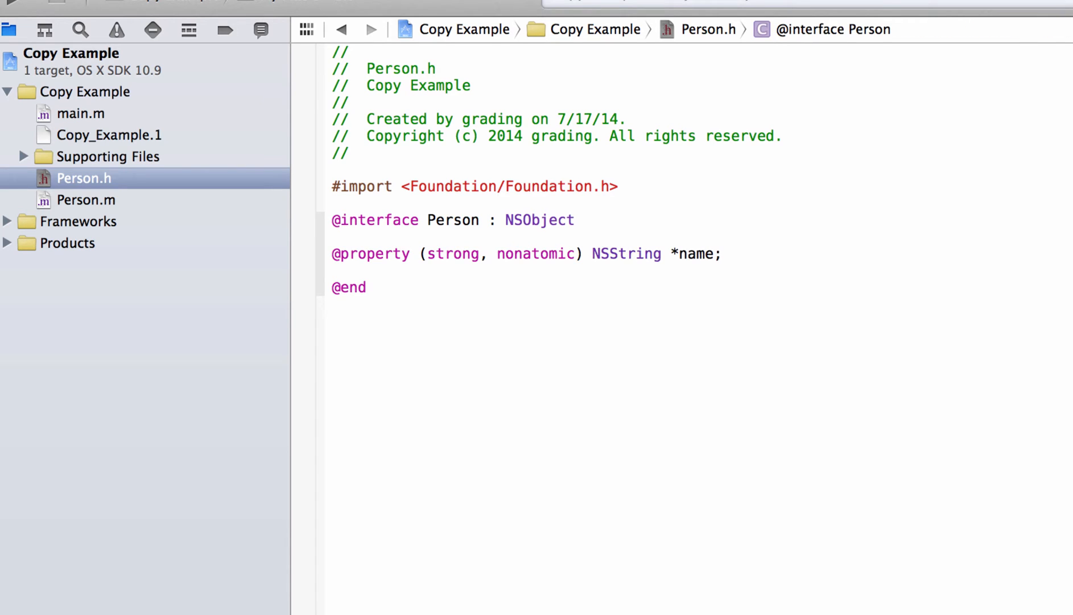
Step: In main.m import Person.h, replace the placeholder code with a Person instance creation
{"action": "left_click", "coordinate": [167, 116]}
{"action": "left_click", "coordinate": [759, 187]}
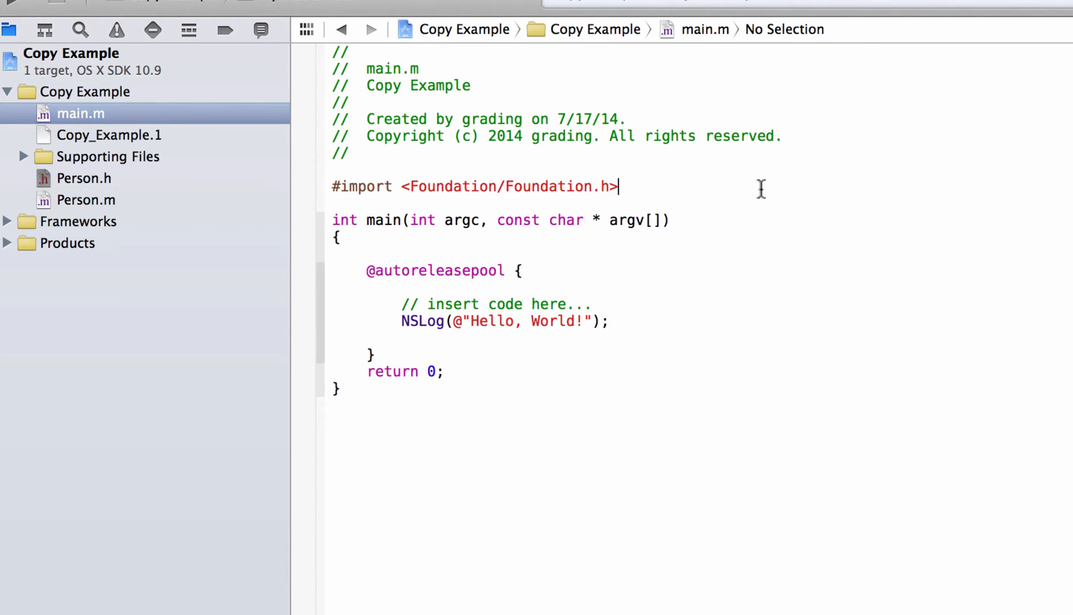
{"action": "key", "text": "Return"}
{"action": "type", "text": "#imp"}
{"action": "key", "text": "Return"}
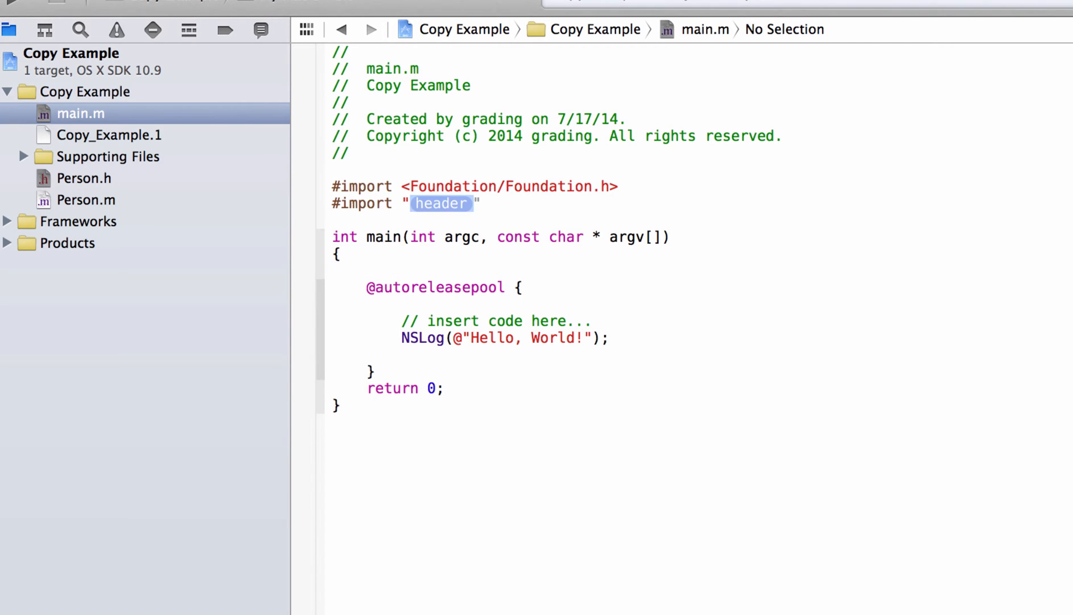
{"action": "type", "text": "Pers"}
{"action": "key", "text": "Return"}
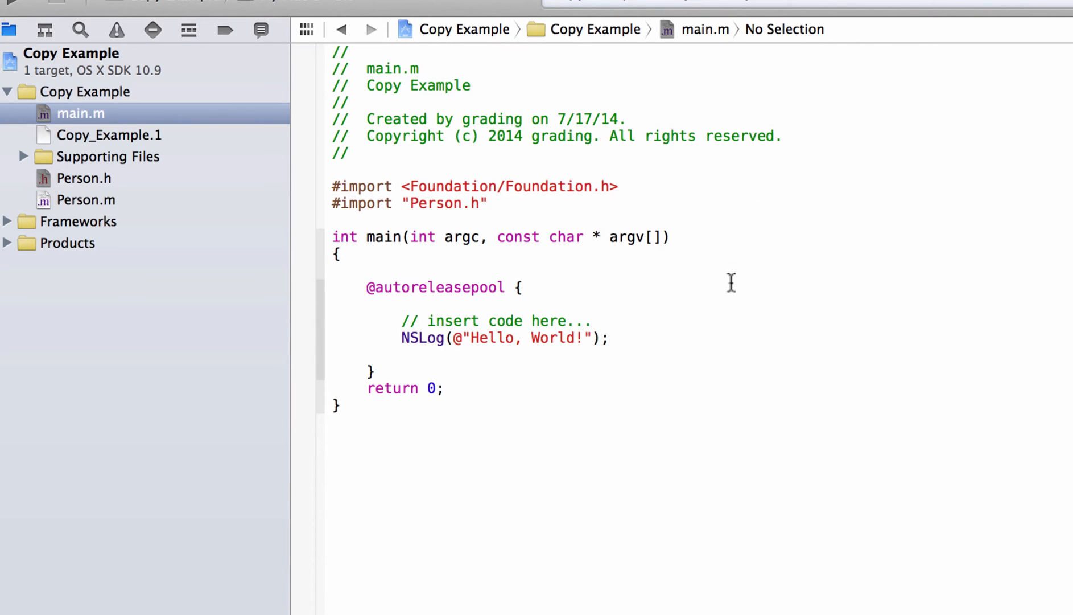
{"action": "left_click", "coordinate": [708, 347]}
{"action": "key", "text": "shift+Up"}
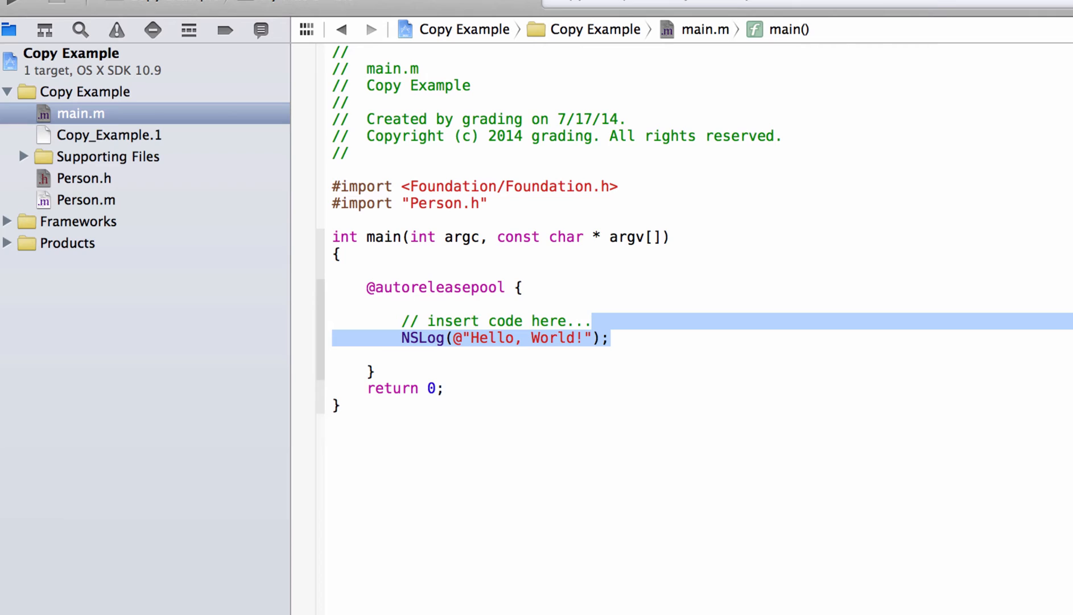
{"action": "key", "text": "shift+Up"}
{"action": "key", "text": "BackSpace"}
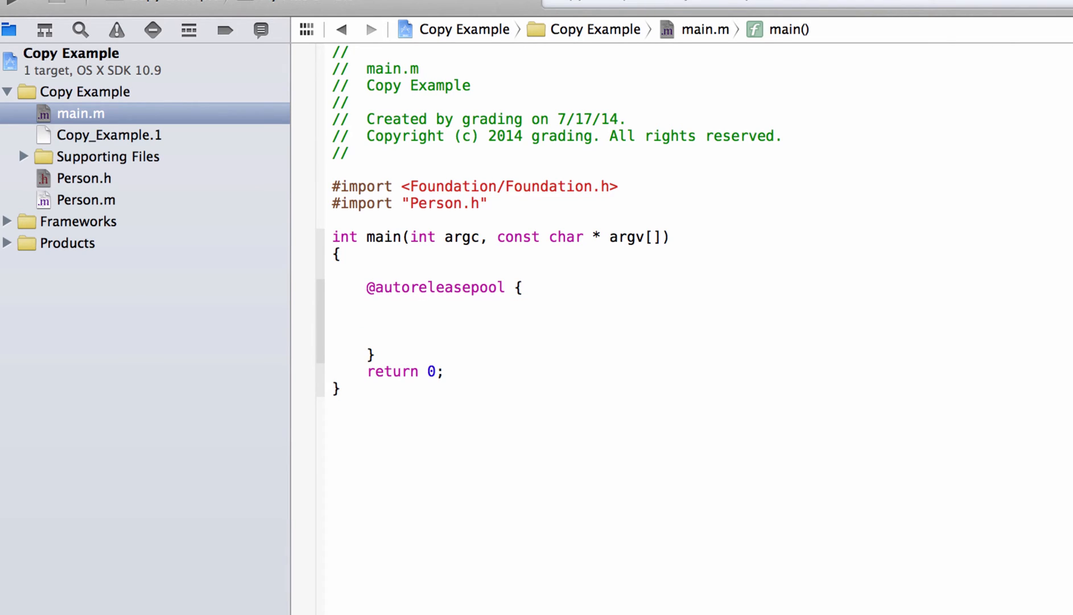
{"action": "type", "text": "Person *p"}
{"action": "type", "text": "erson = "}
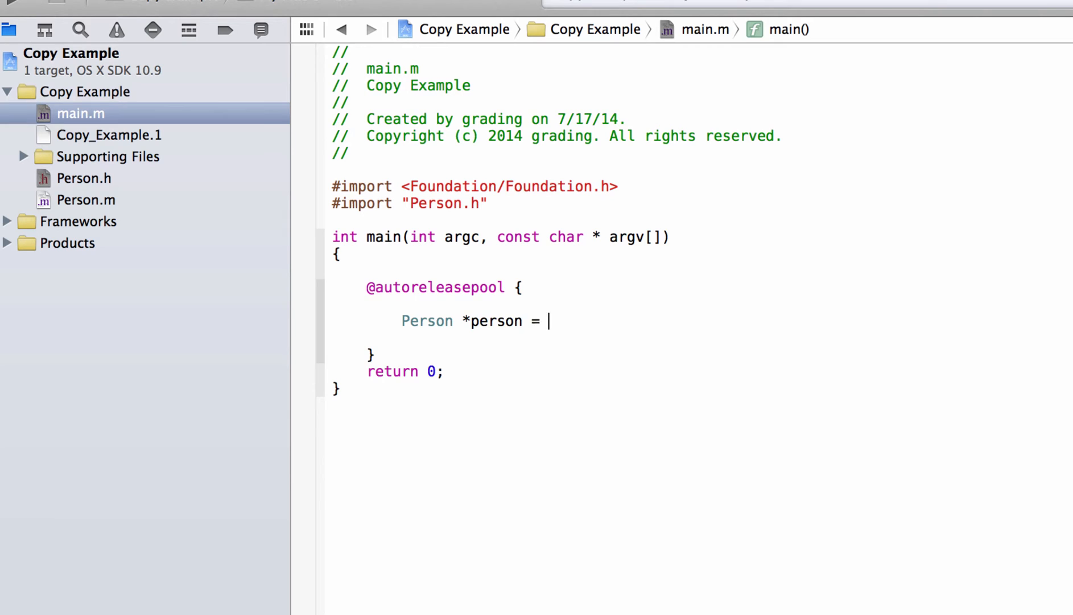
{"action": "type", "text": "[Per"}
{"action": "key", "text": "Tab"}
{"action": "type", "text": "new];"}
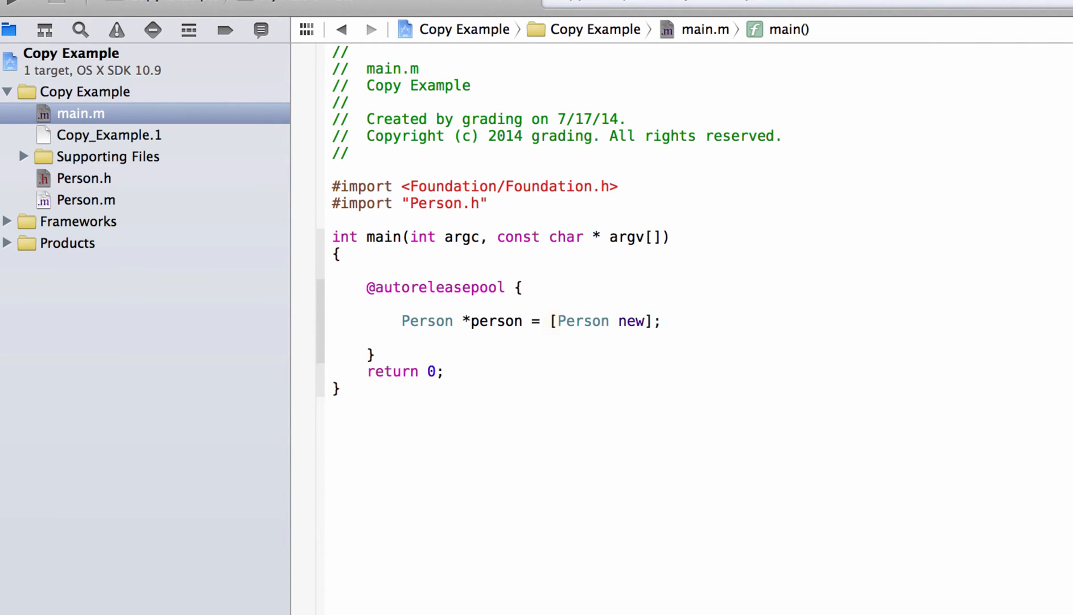
{"action": "key", "text": "Return"}
{"action": "type", "text": "NSM"}
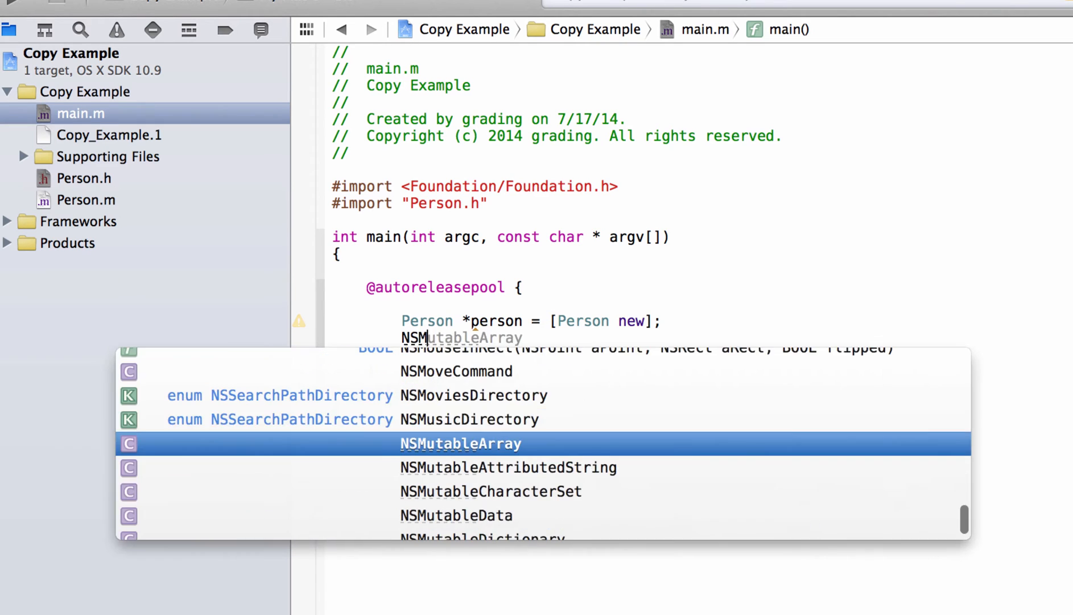
{"action": "type", "text": "utableStr"}
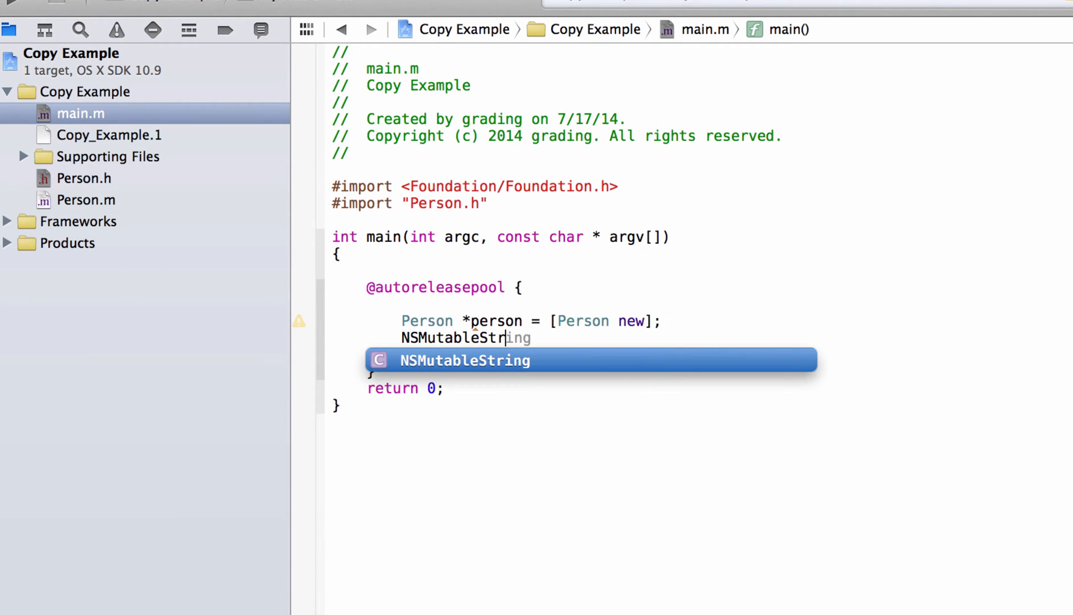
Step: Declare NSMutableString *name = [[NSMutableString alloc] initWithString:@"Bob"];
{"action": "key", "text": "Tab"}
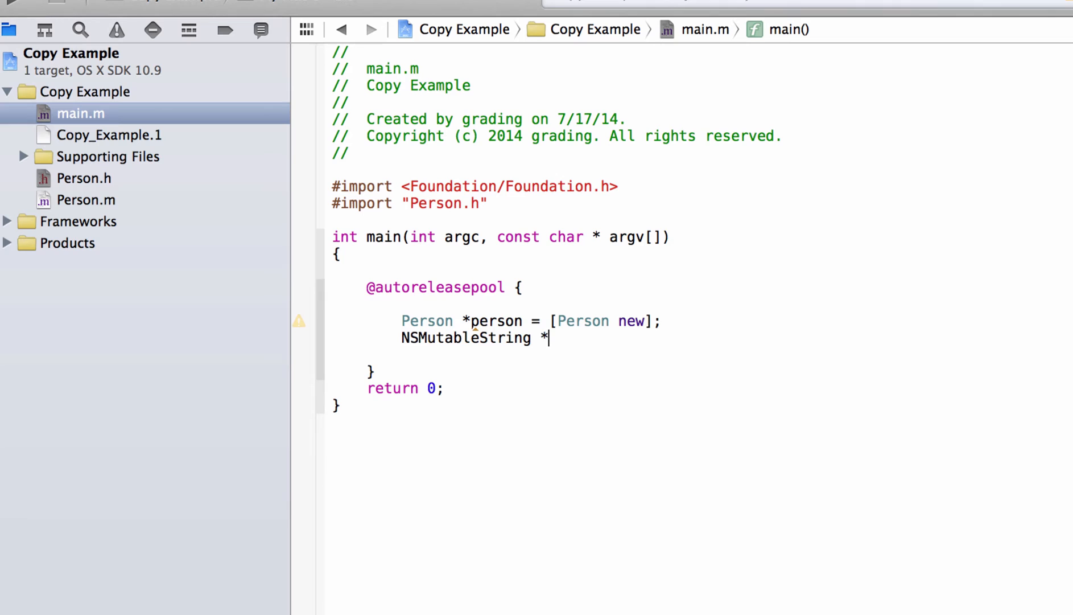
{"action": "type", "text": "name ="}
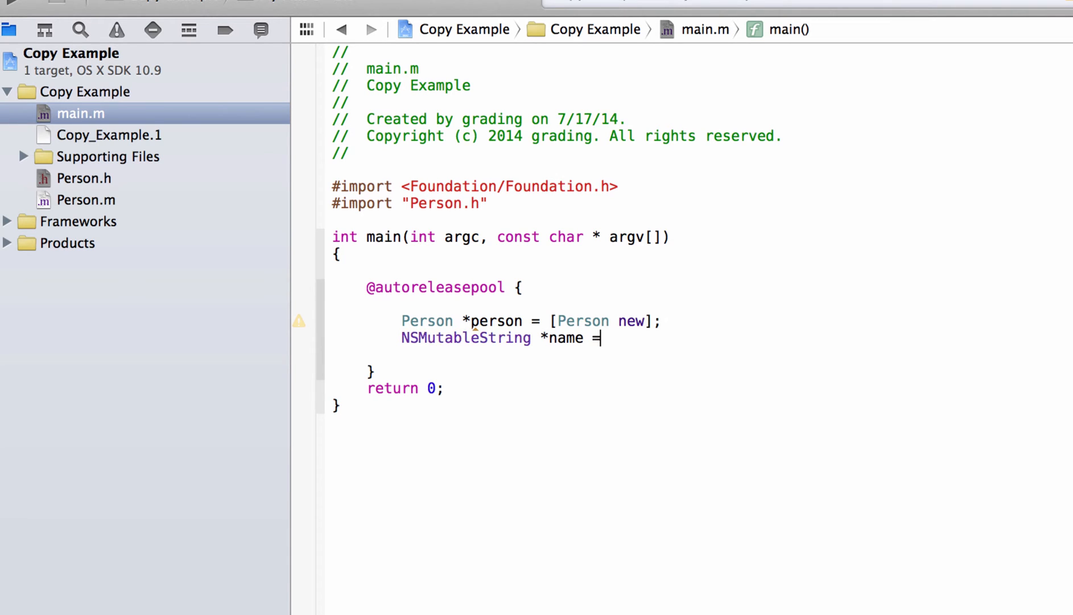
{"action": "type", "text": " [nsm"}
{"action": "type", "text": "utable"}
{"action": "key", "text": "Tab"}
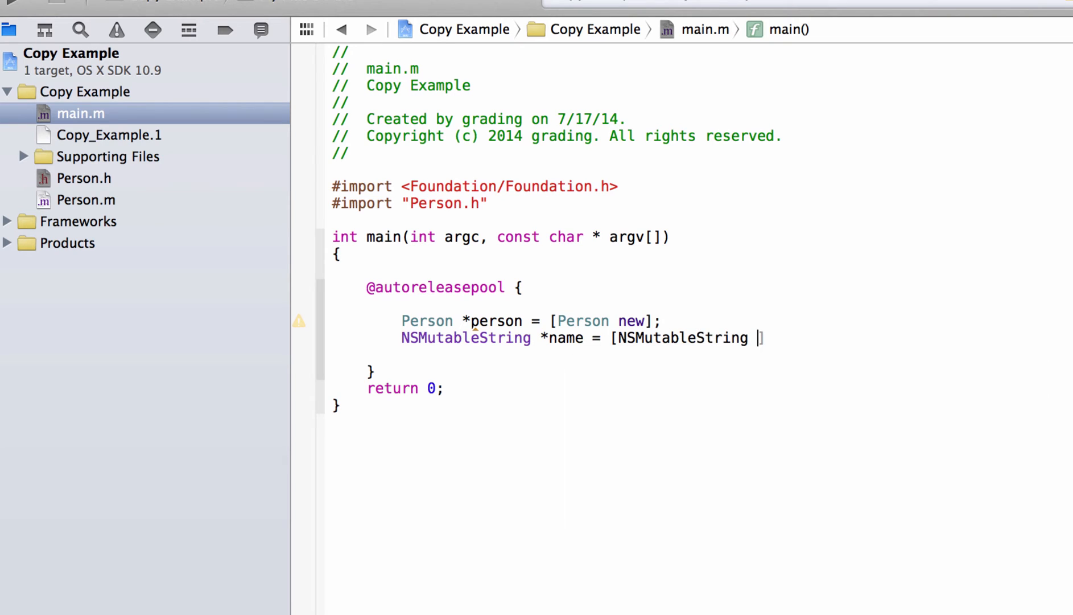
{"action": "type", "text": "allo"}
{"action": "key", "text": "Tab"}
{"action": "type", "text": "]"}
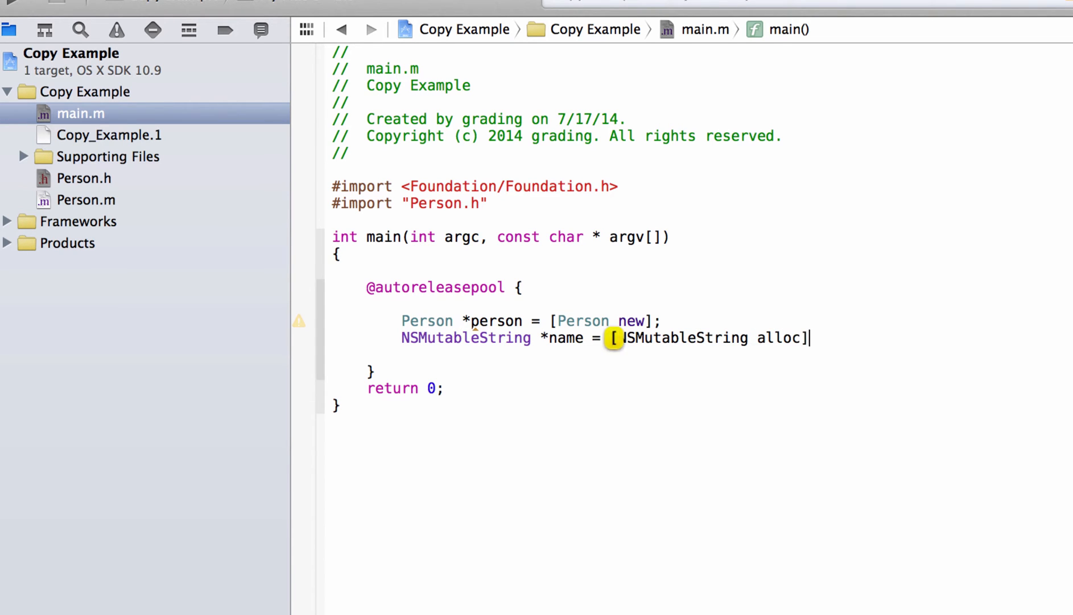
{"action": "type", "text": " ini"}
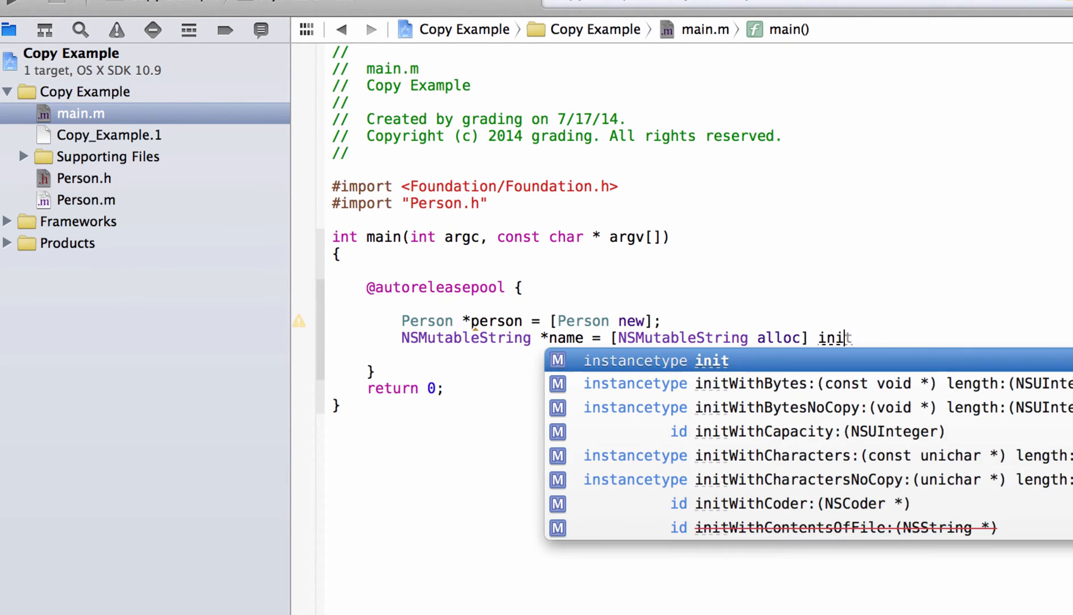
{"action": "type", "text": "tWithS"}
{"action": "key", "text": "Tab"}
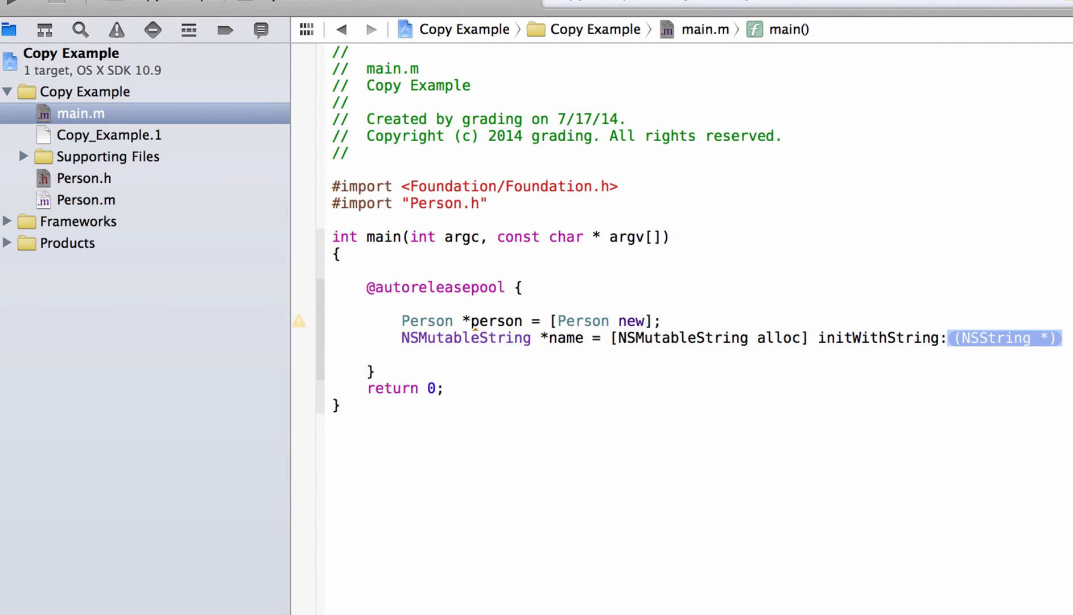
{"action": "type", "text": "@\"Bob\"]"}
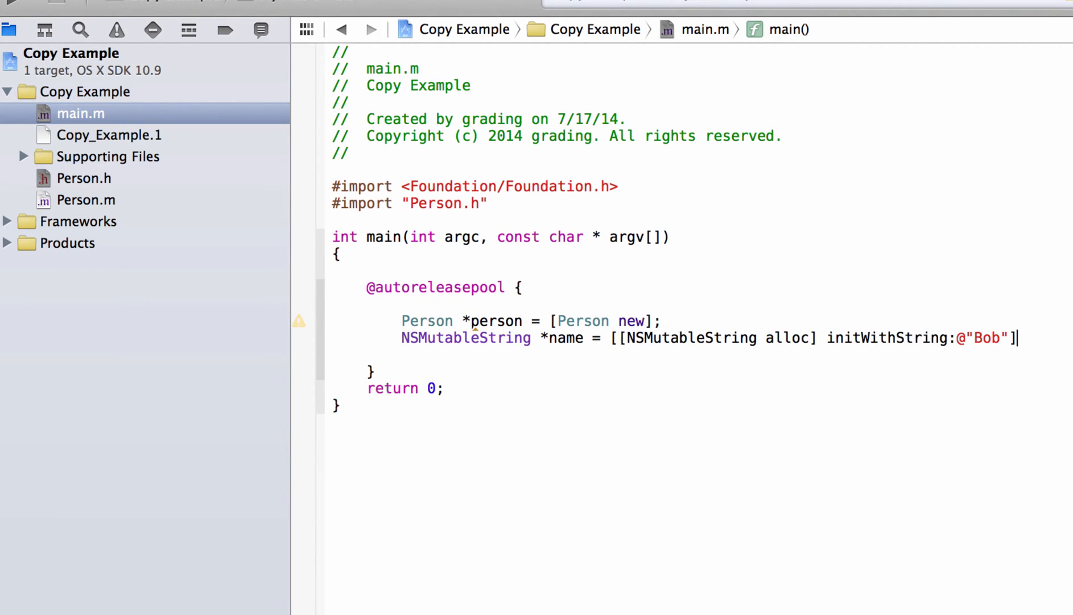
{"action": "type", "text": ";"}
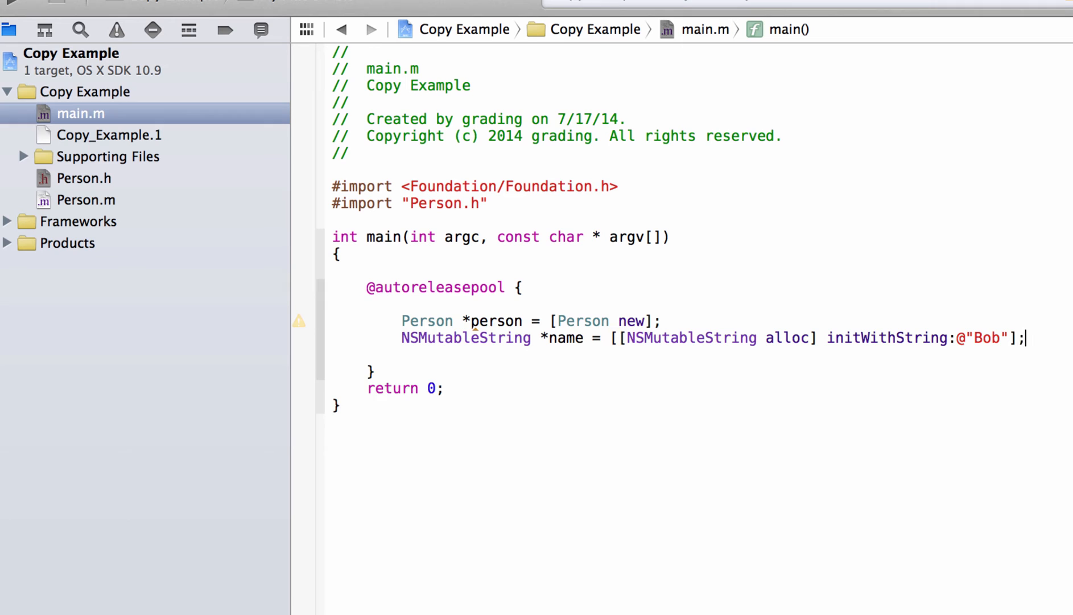
{"action": "key", "text": "Return"}
{"action": "type", "text": "Per"}
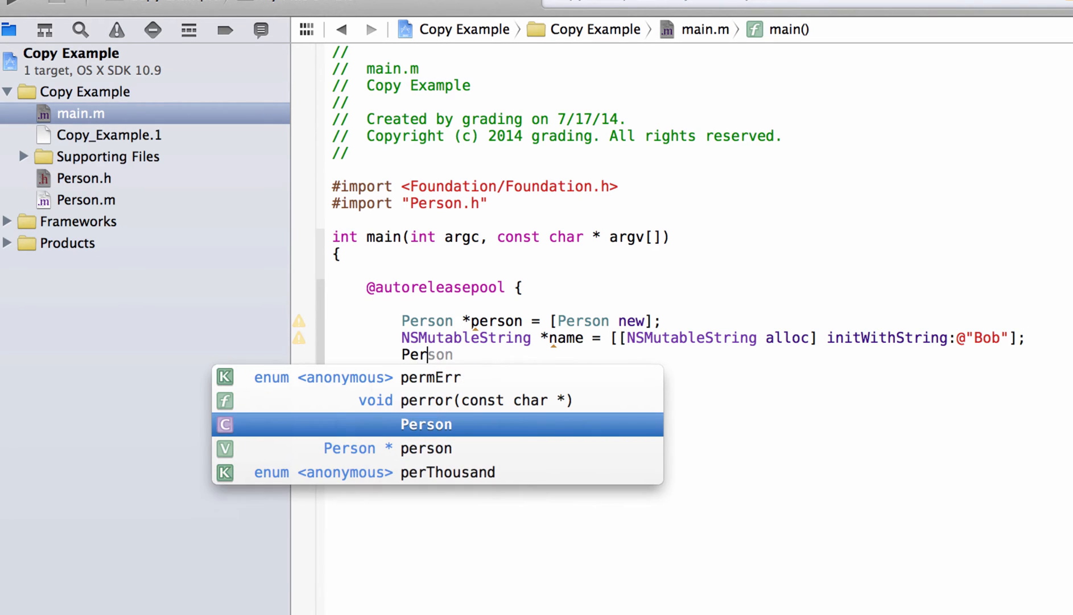
Step: Add [person setName:name]; and NSLog(@"%@", [person name]);
{"action": "key", "text": "Tab"}
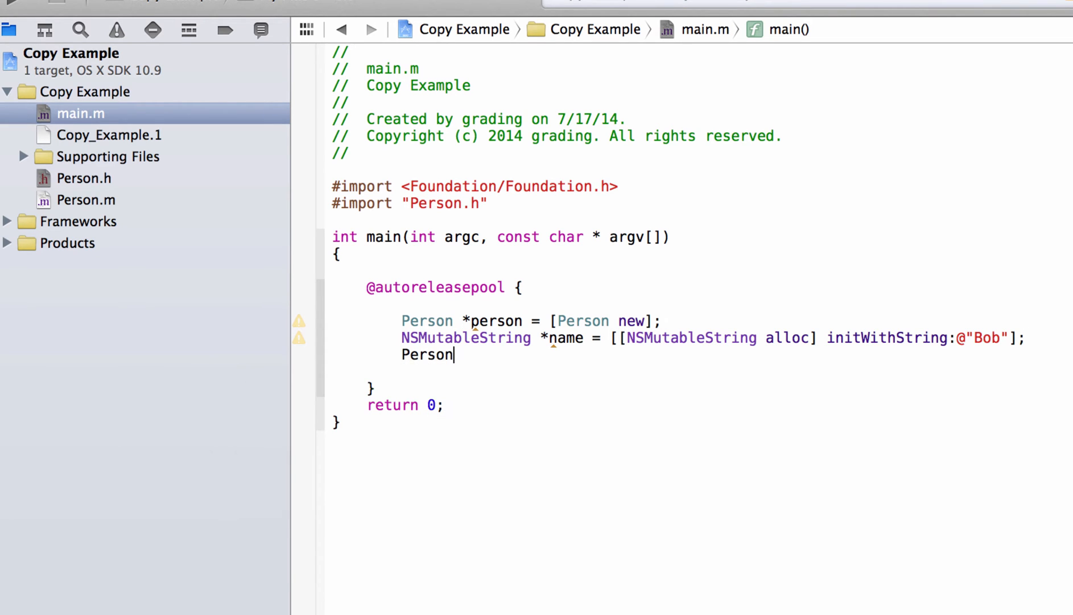
{"action": "key", "text": "BackSpace"}
{"action": "key", "text": "BackSpace"}
{"action": "key", "text": "BackSpace"}
{"action": "key", "text": "BackSpace"}
{"action": "key", "text": "BackSpace"}
{"action": "key", "text": "BackSpace"}
{"action": "type", "text": "Per"}
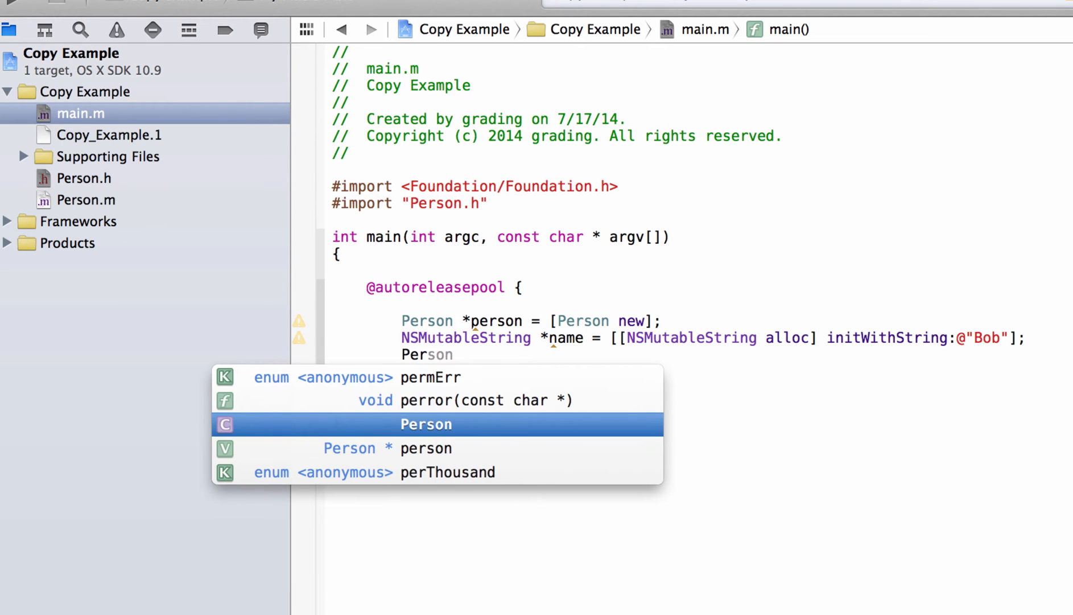
{"action": "key", "text": "Down"}
{"action": "key", "text": "Return"}
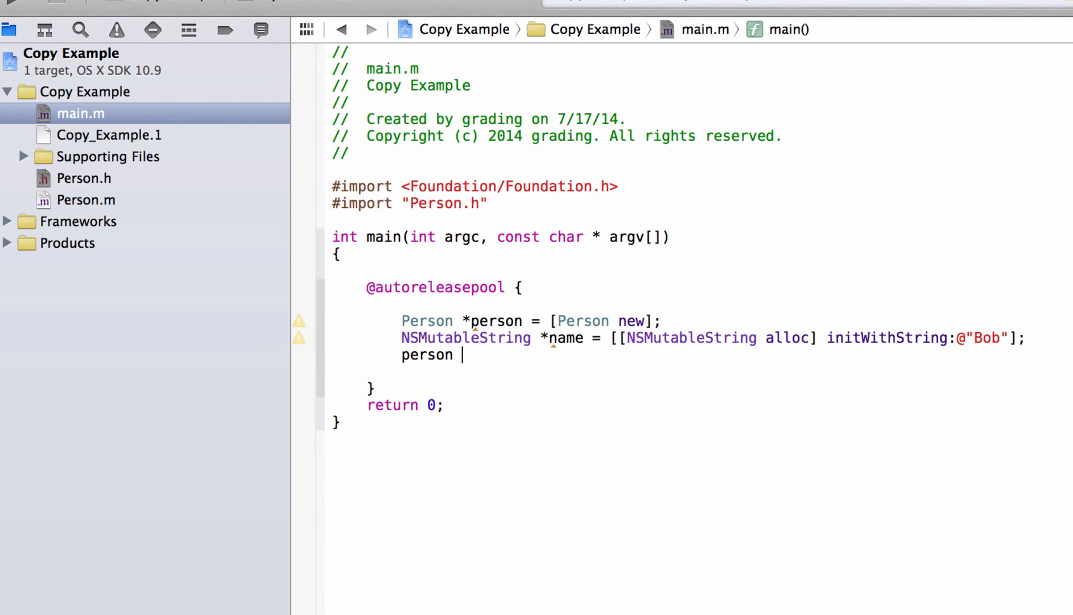
{"action": "type", "text": "setNa"}
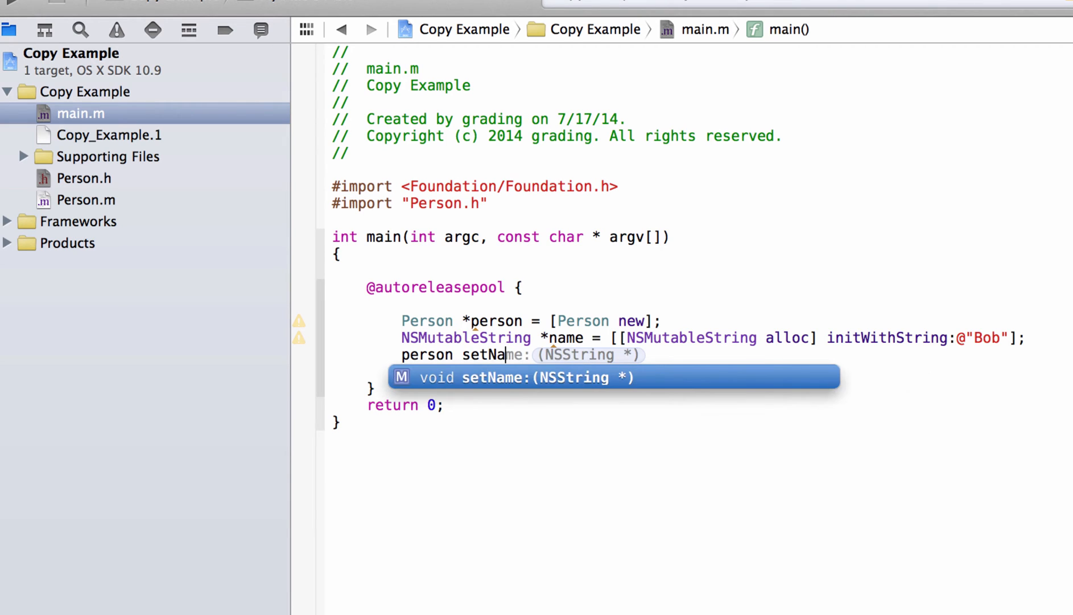
{"action": "key", "text": "Return"}
{"action": "type", "text": "n"}
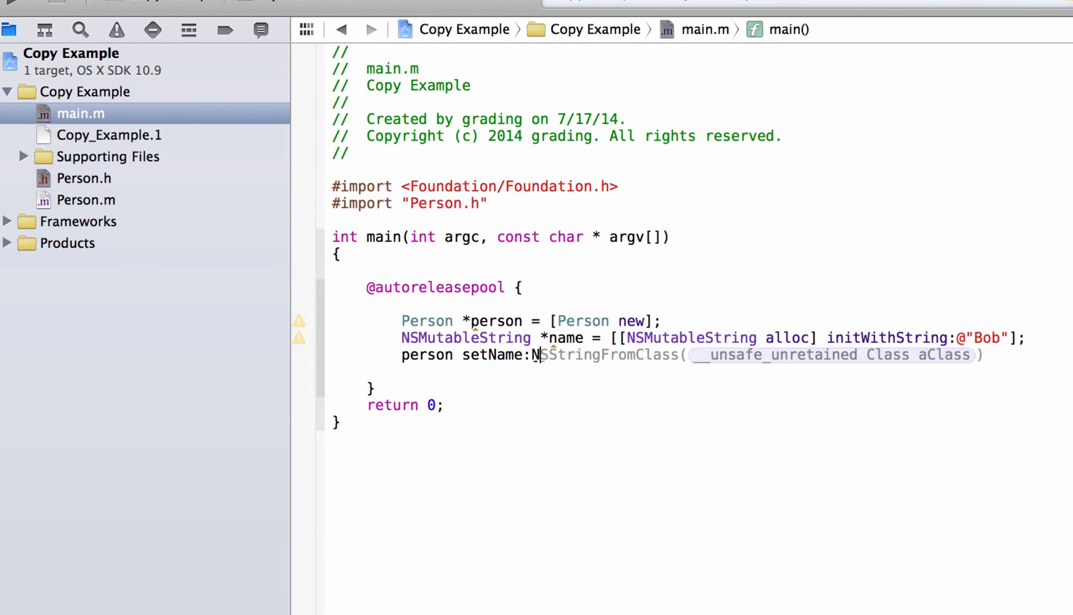
{"action": "type", "text": "ame];"}
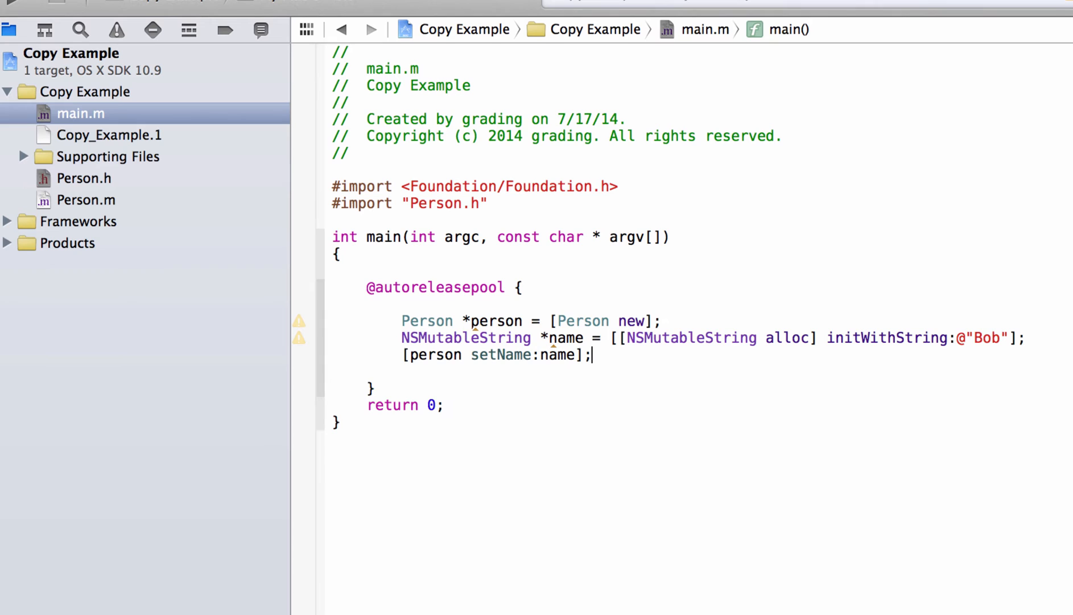
{"action": "key", "text": "Return"}
{"action": "key", "text": "Return"}
{"action": "type", "text": "nsl"}
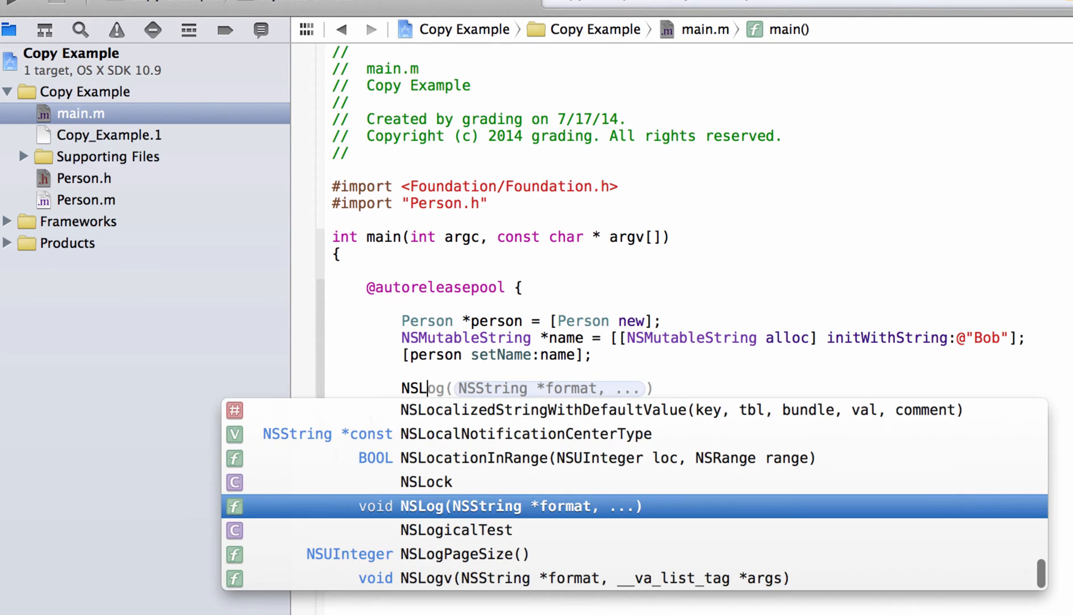
{"action": "key", "text": "Return"}
{"action": "type", "text": "@\"\""}
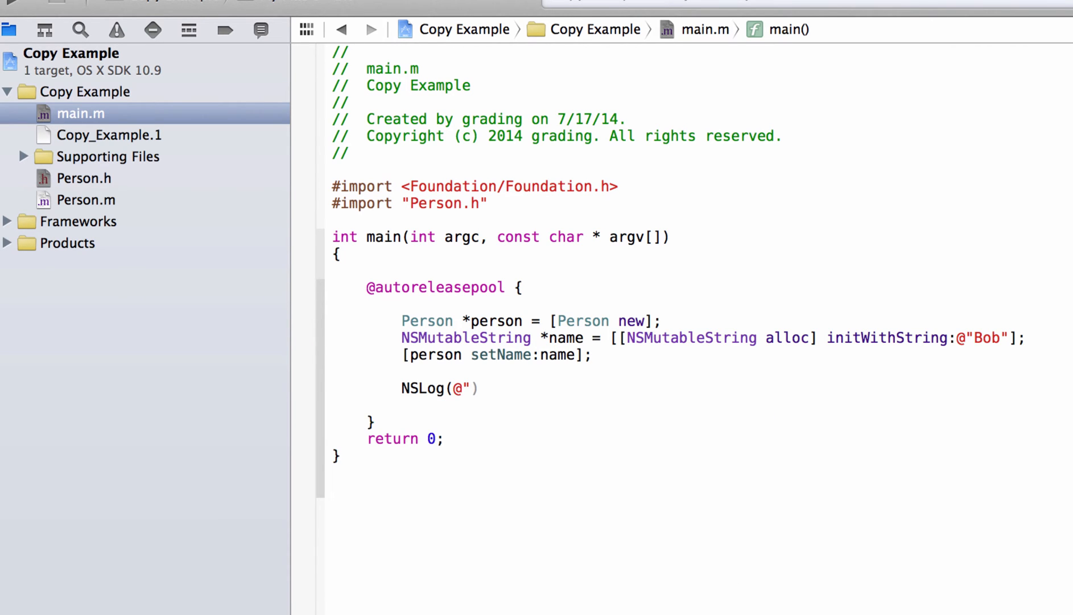
{"action": "type", "text": "%@\""}
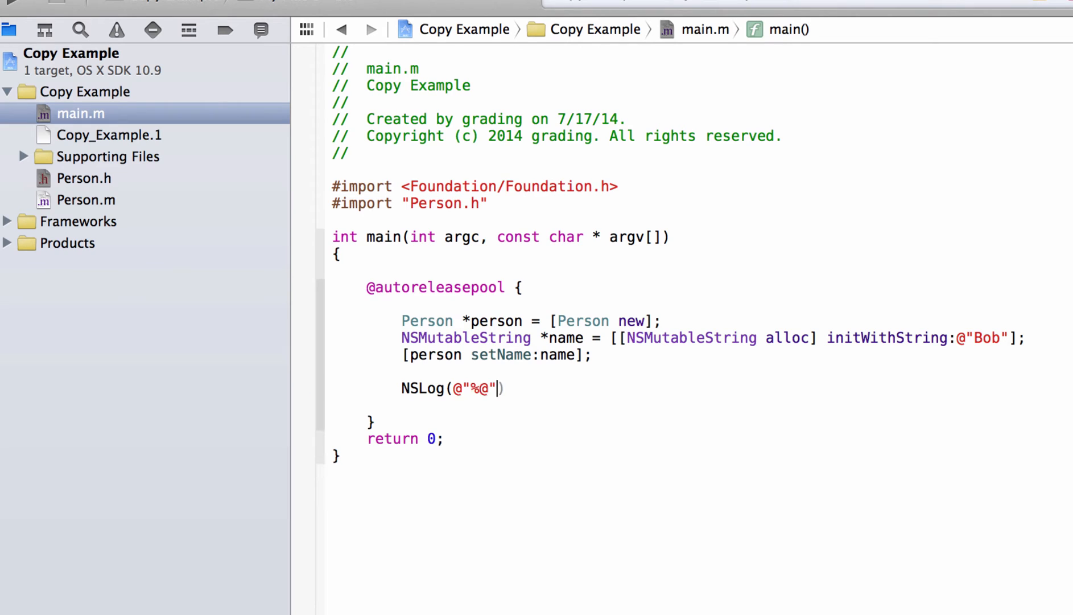
{"action": "type", "text": ", "}
{"action": "type", "text": "[person na"}
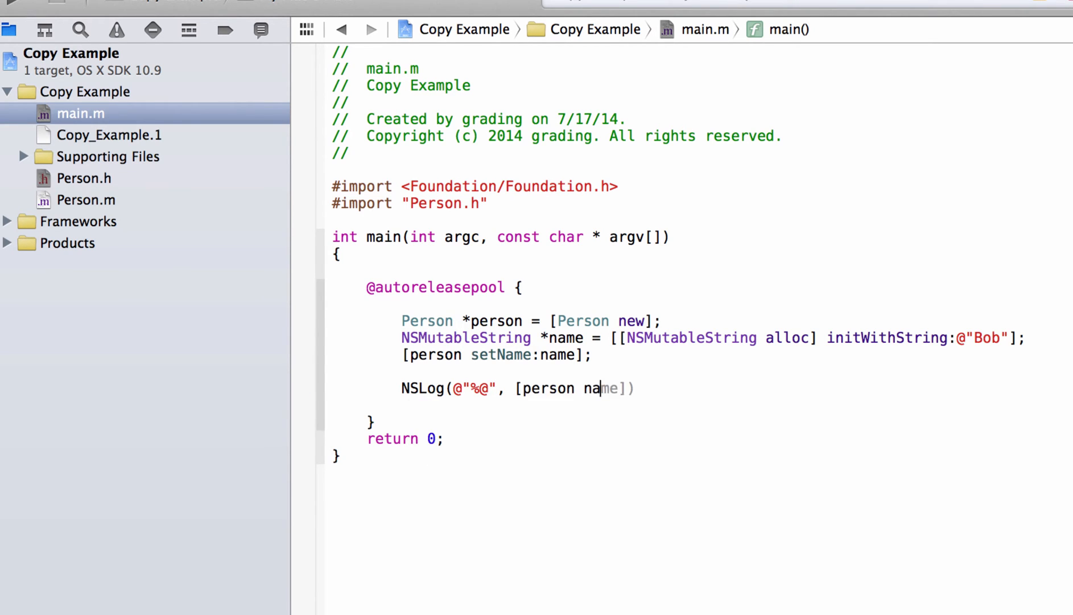
{"action": "key", "text": "Tab"}
{"action": "type", "text": "]);"}
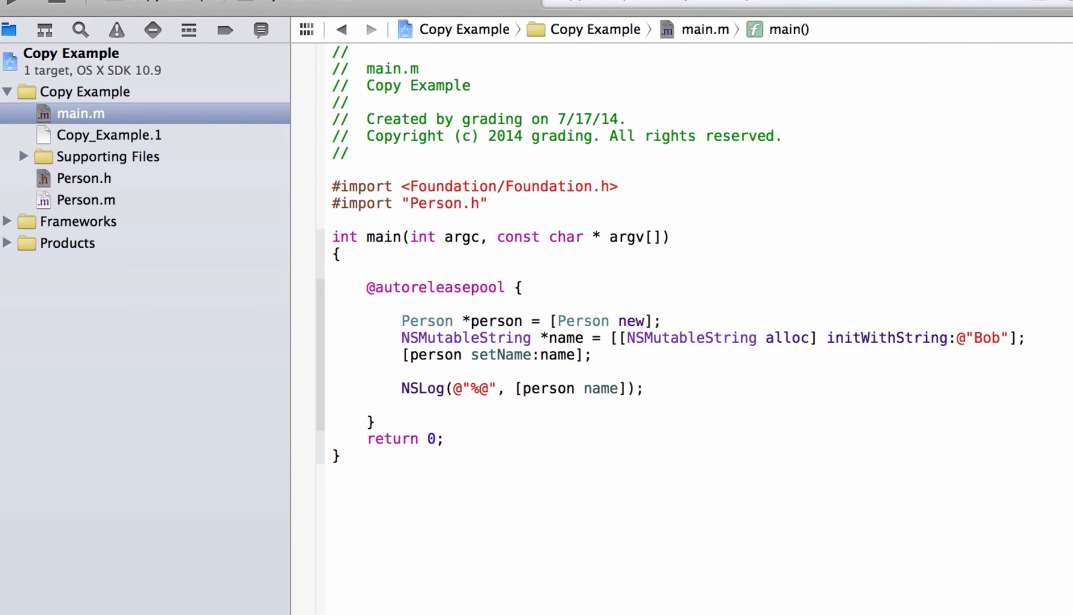
Step: Build and run (prints Bob), review Person.h's strong NSString name property, return to main.m
{"action": "key", "text": "super+b"}
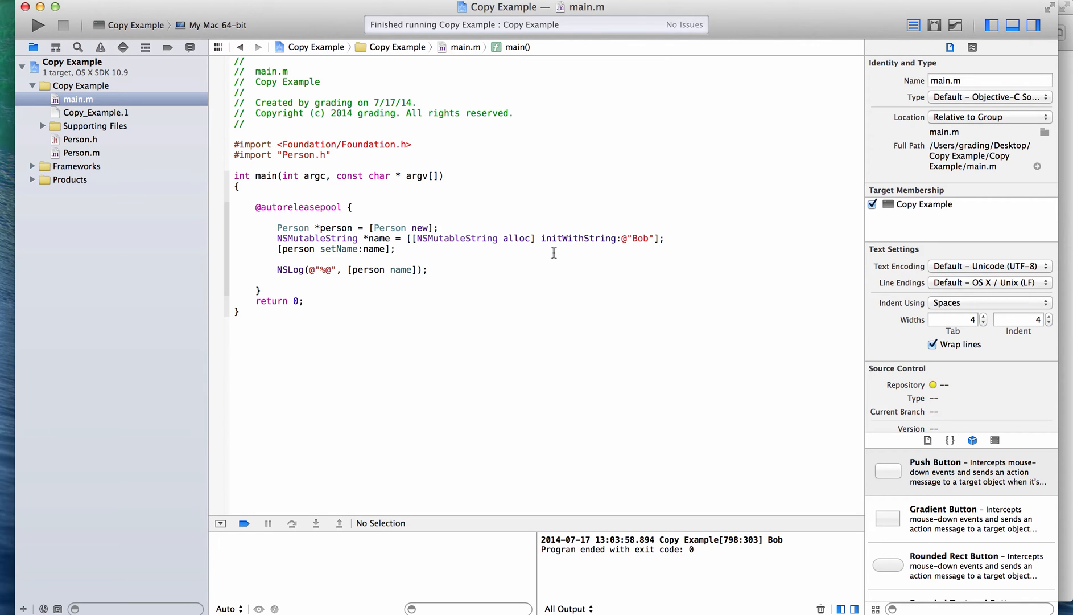
{"action": "left_click", "coordinate": [519, 249]}
{"action": "left_click", "coordinate": [81, 139]}
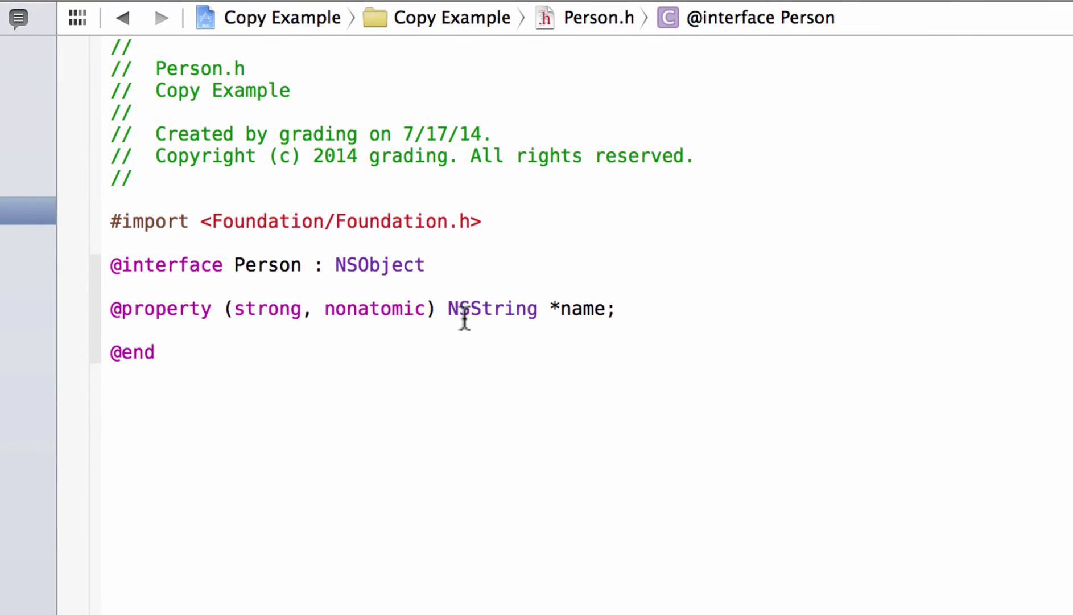
{"action": "left_click_drag", "start_coordinate": [452, 308], "coordinate": [513, 308]}
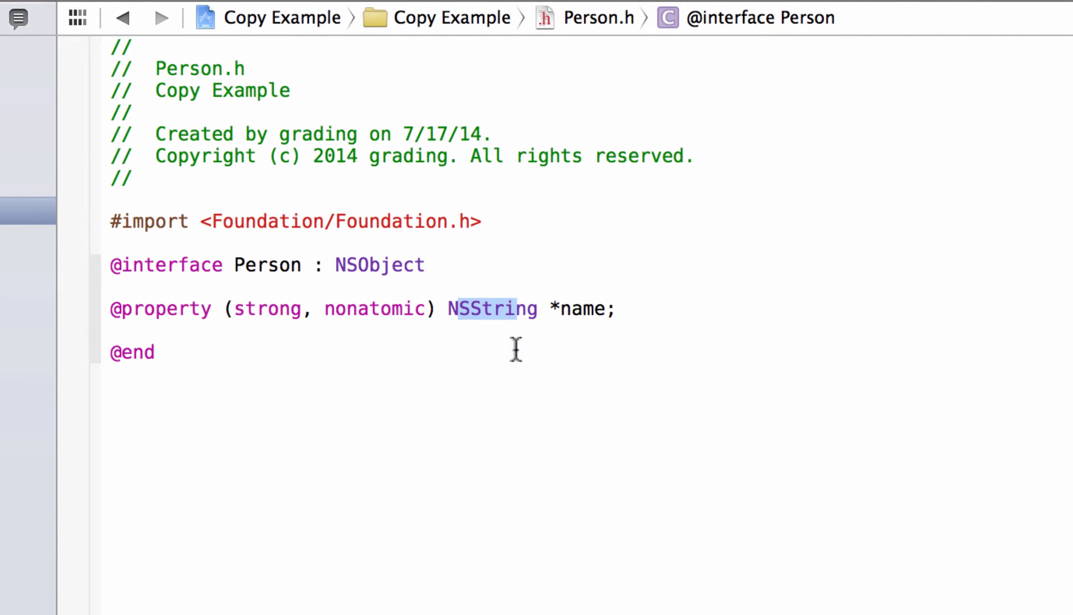
{"action": "double_click", "coordinate": [267, 309]}
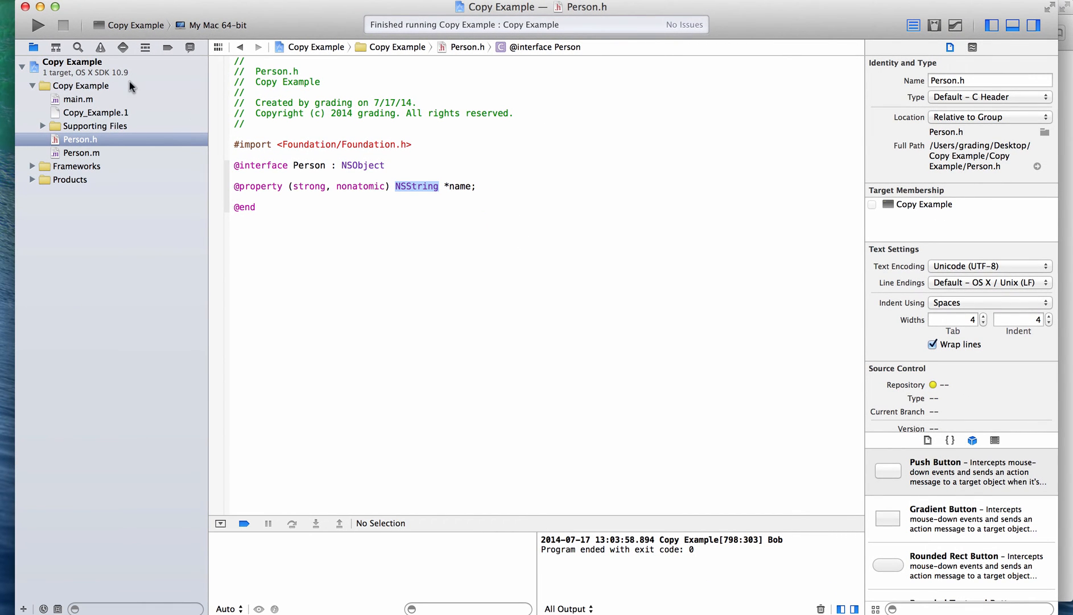
{"action": "left_click", "coordinate": [74, 100]}
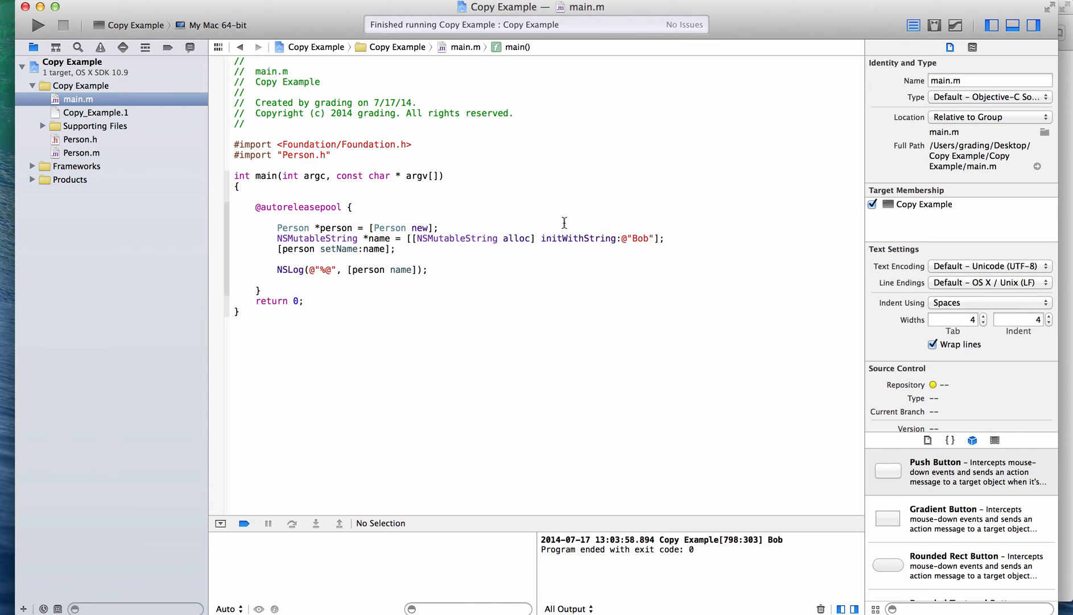
{"action": "left_click", "coordinate": [547, 254]}
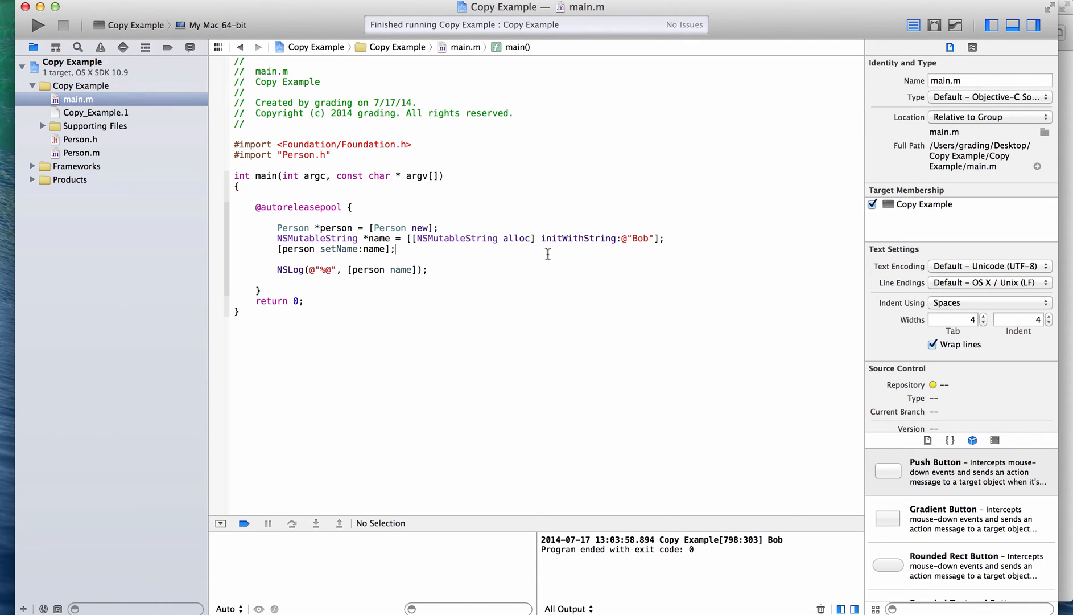
Step: Add [name appendString:@" is lazy"]; below the NSLog line in main.m
{"action": "key", "text": "Return"}
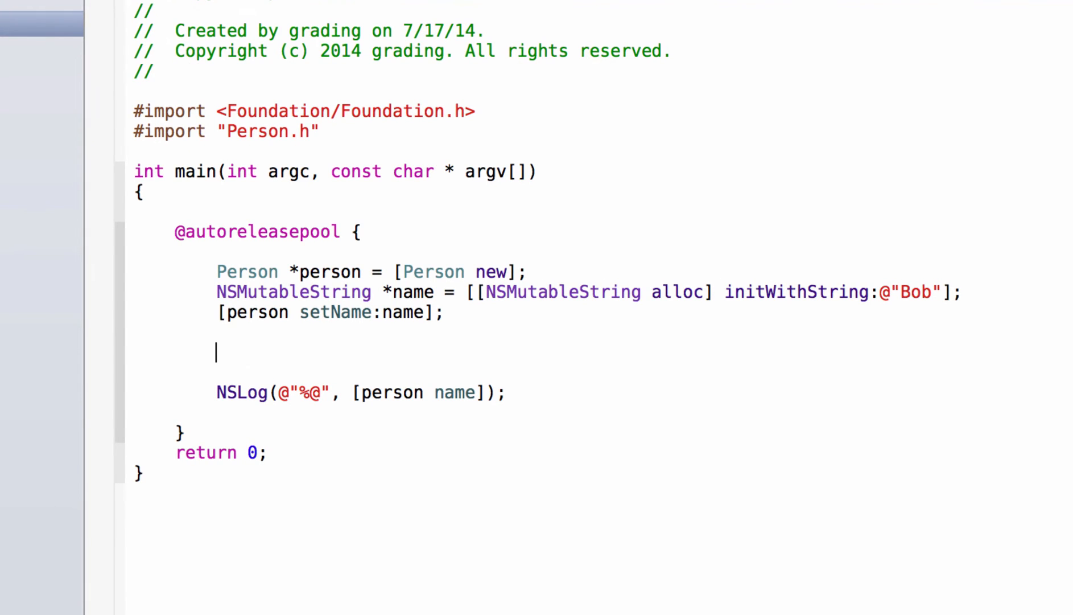
{"action": "key", "text": "BackSpace"}
{"action": "key", "text": "BackSpace"}
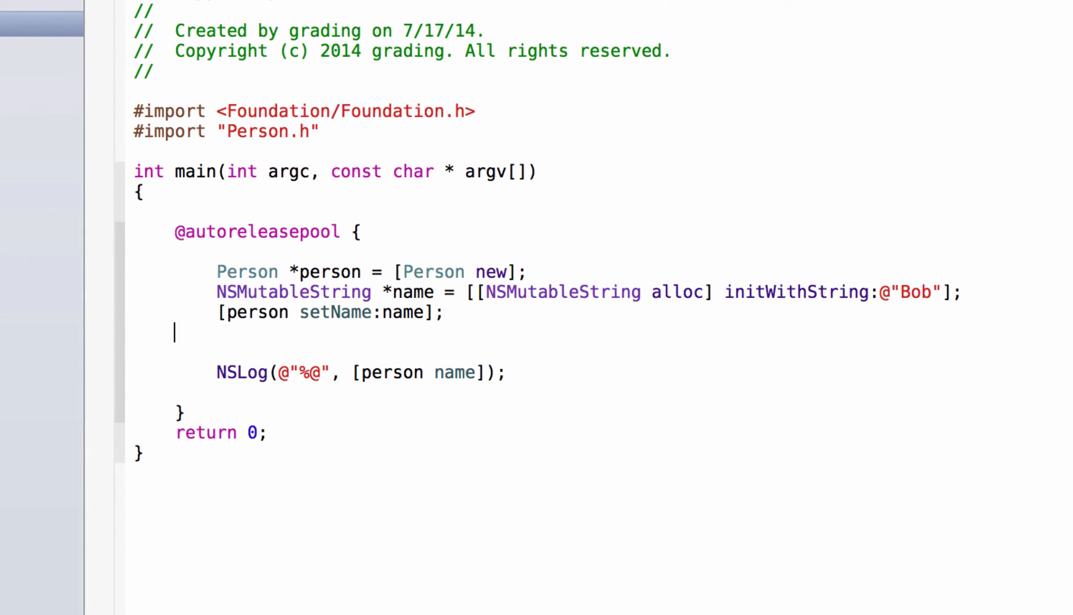
{"action": "key", "text": "Down"}
{"action": "key", "text": "Down"}
{"action": "key", "text": "End"}
{"action": "key", "text": "Return"}
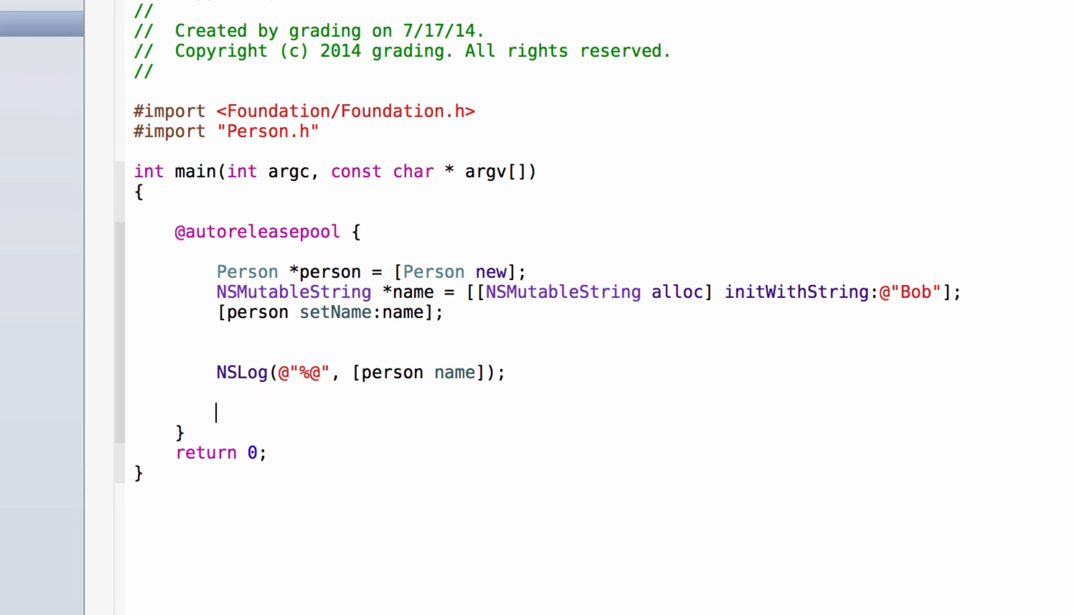
{"action": "type", "text": "name"}
{"action": "type", "text": " appe"}
{"action": "key", "text": "Tab"}
{"action": "type", "text": "@\" "}
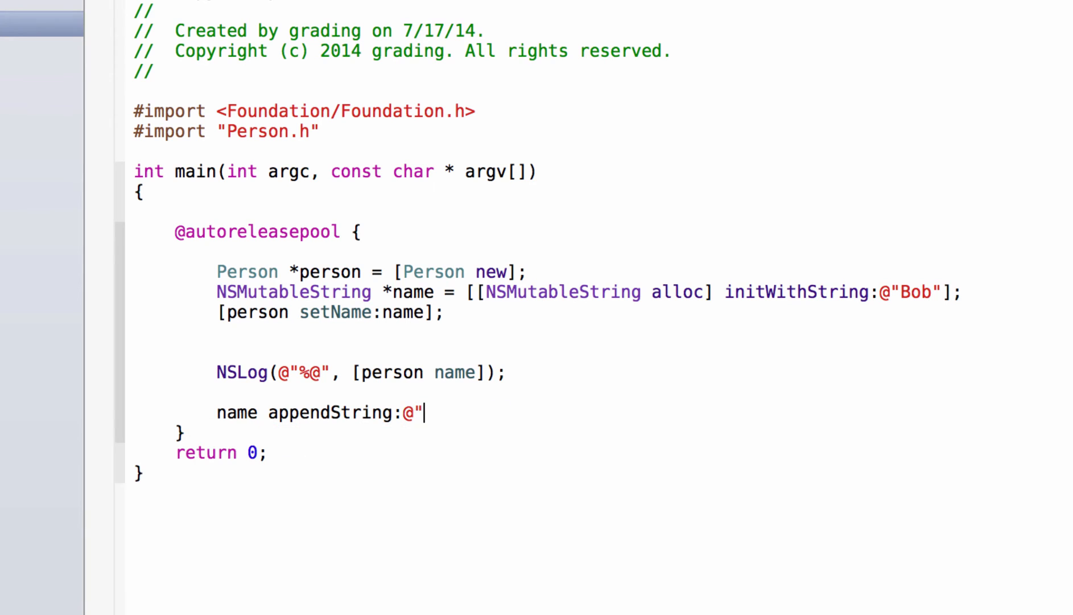
{"action": "type", "text": "is lazy"}
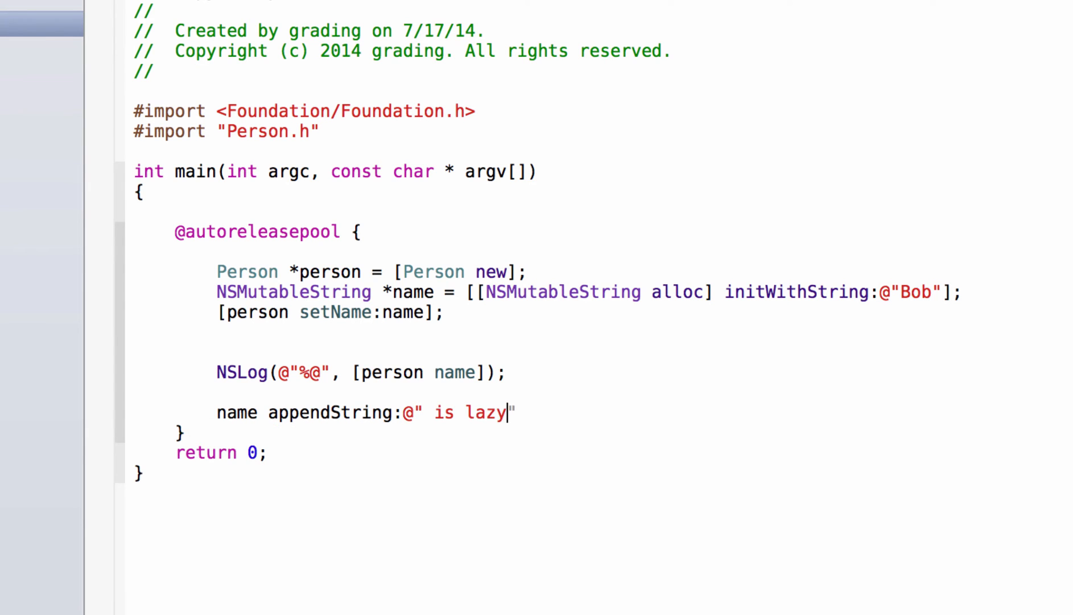
{"action": "type", "text": "\"];"}
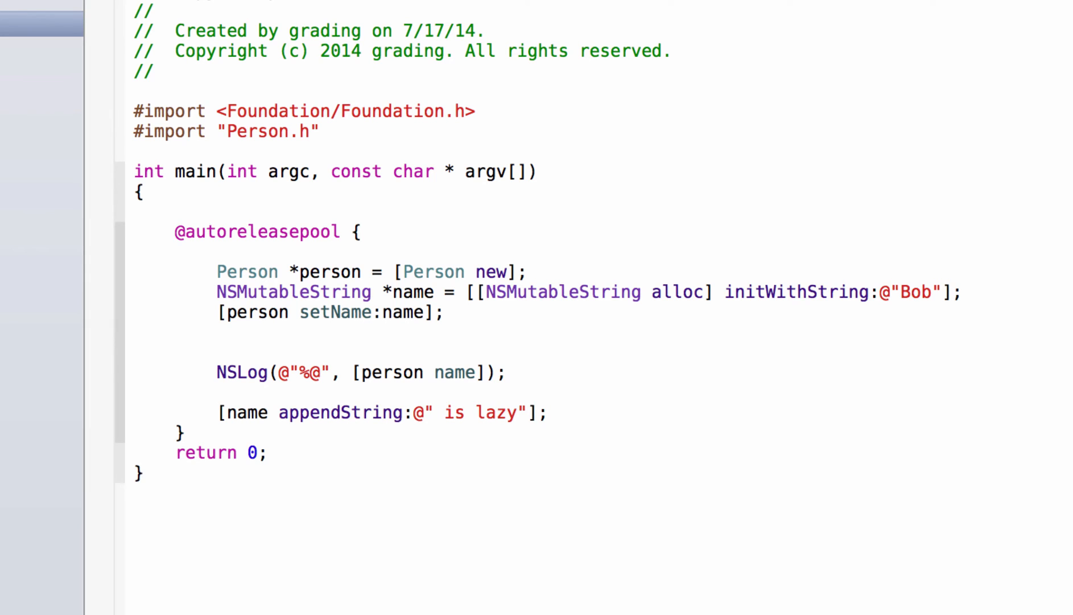
{"action": "key", "text": "Return"}
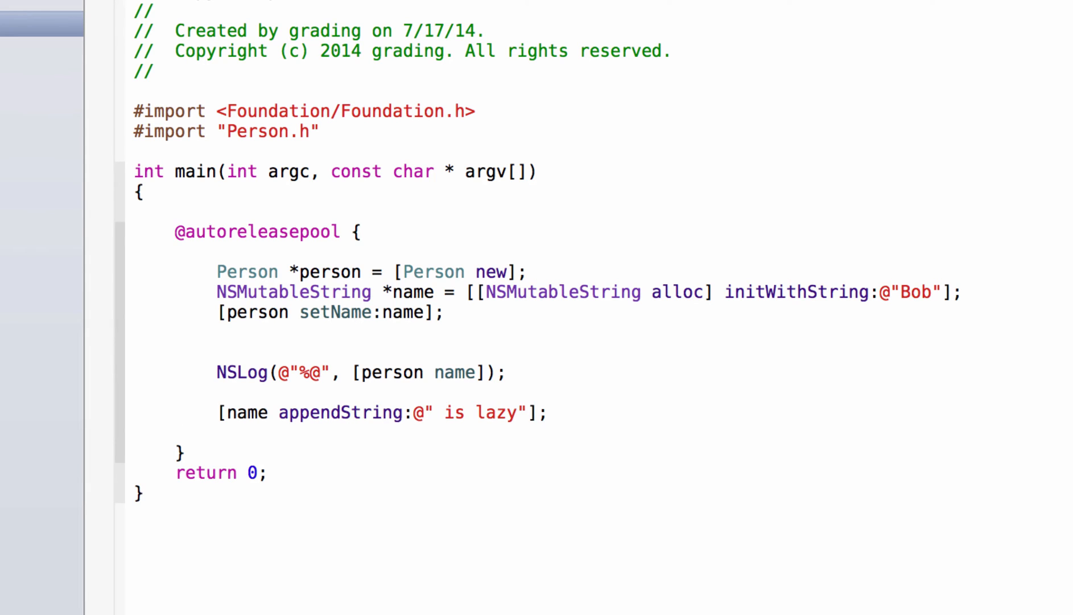
Step: Duplicate the NSLog line after appendString and run: prints Bob, then Bob is lazy
{"action": "key", "text": "Up"}
{"action": "key", "text": "Up"}
{"action": "key", "text": "shift+Down"}
{"action": "key", "text": "super+c"}
{"action": "key", "text": "Down"}
{"action": "key", "text": "Down"}
{"action": "key", "text": "super+v"}
{"action": "key", "text": "super+r"}
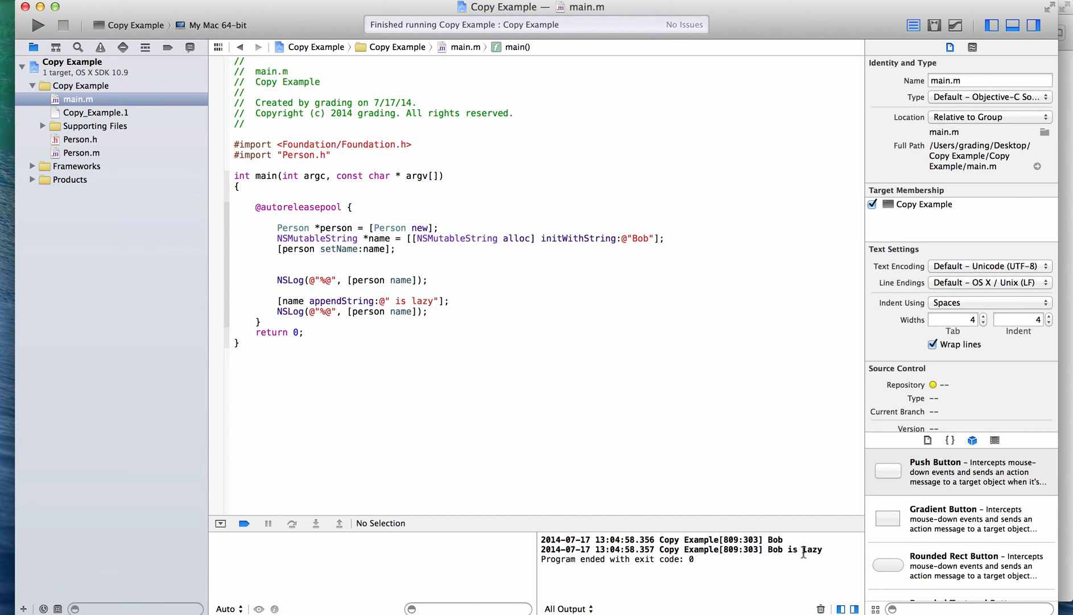
Step: Save, change Person.h's name property from strong to copy, and run again: prints Bob twice
{"action": "left_click", "coordinate": [478, 302]}
{"action": "key", "text": "Return"}
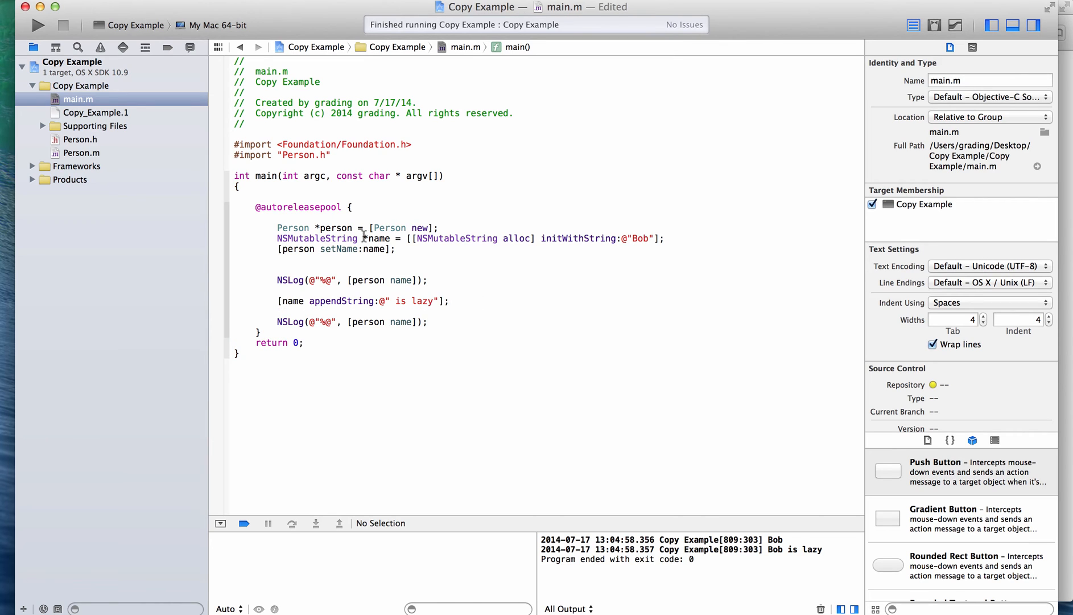
{"action": "key", "text": "super+s"}
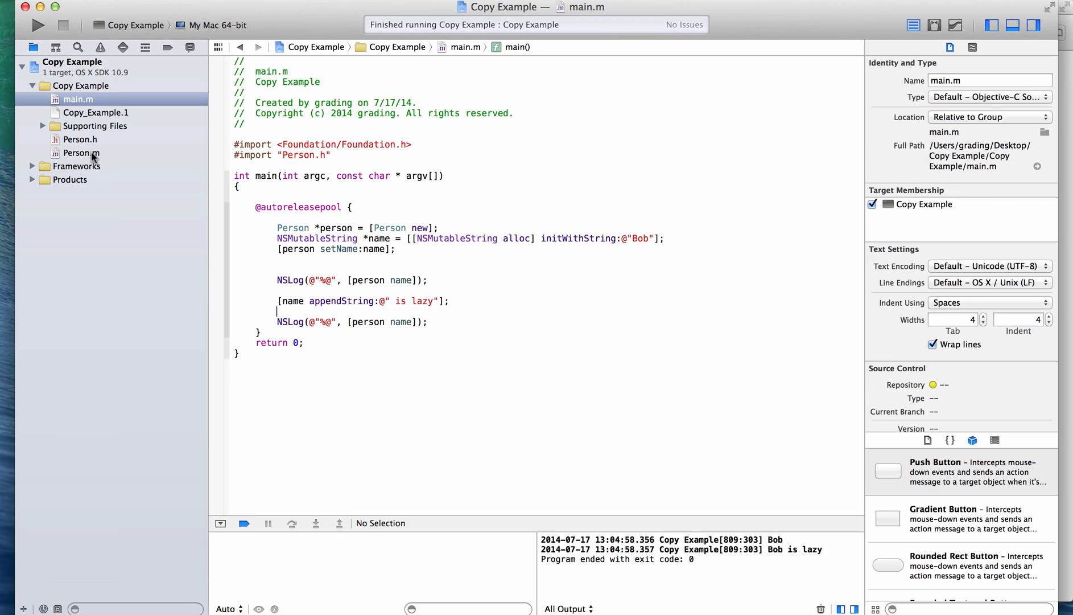
{"action": "left_click", "coordinate": [93, 144]}
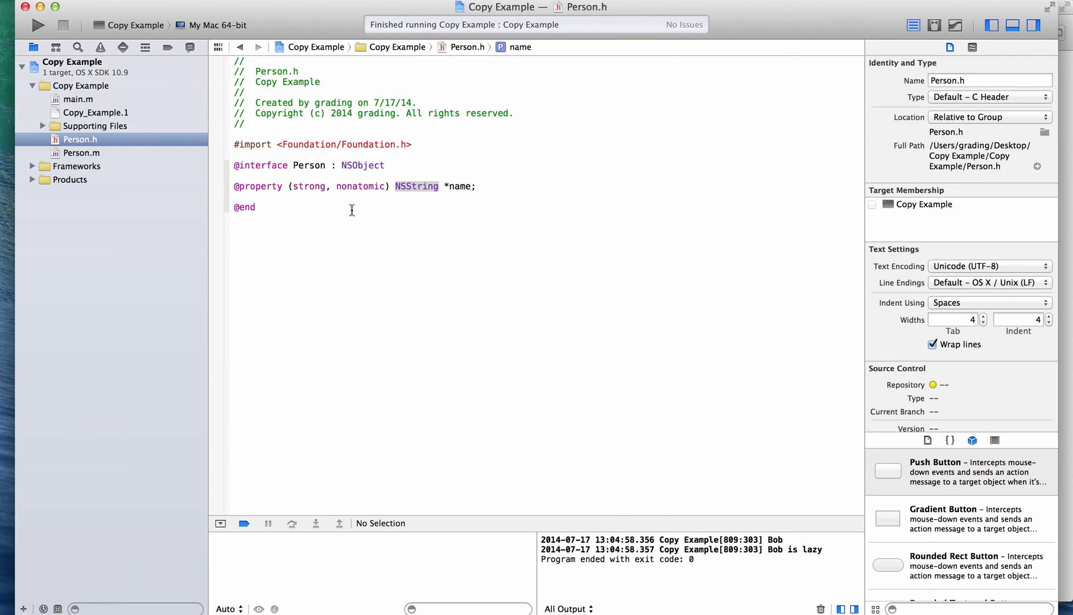
{"action": "double_click", "coordinate": [310, 187]}
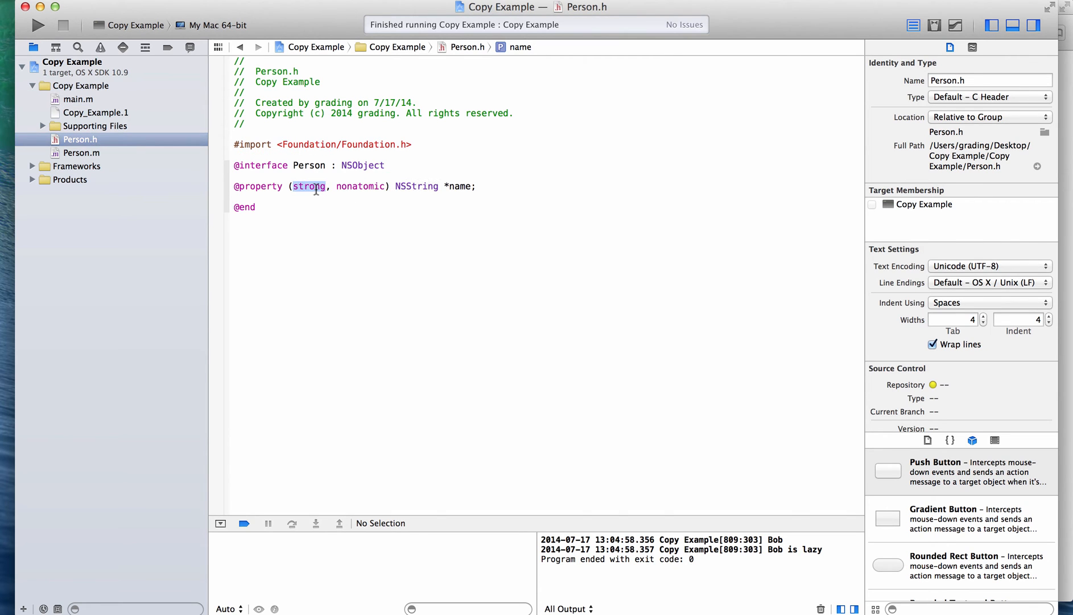
{"action": "type", "text": "copy"}
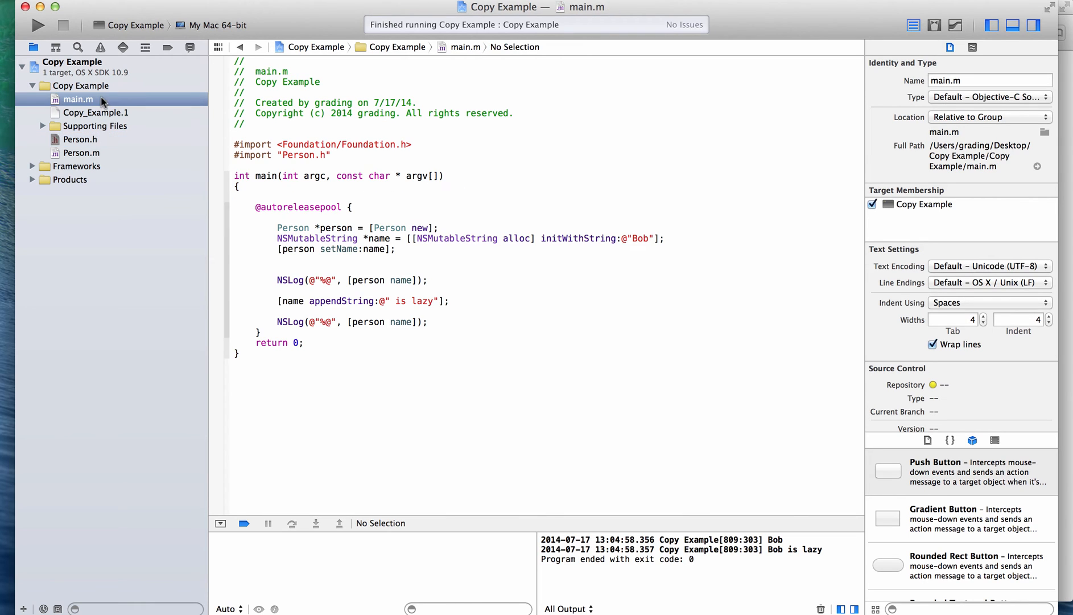
{"action": "left_click", "coordinate": [447, 227]}
{"action": "left_click", "coordinate": [455, 289]}
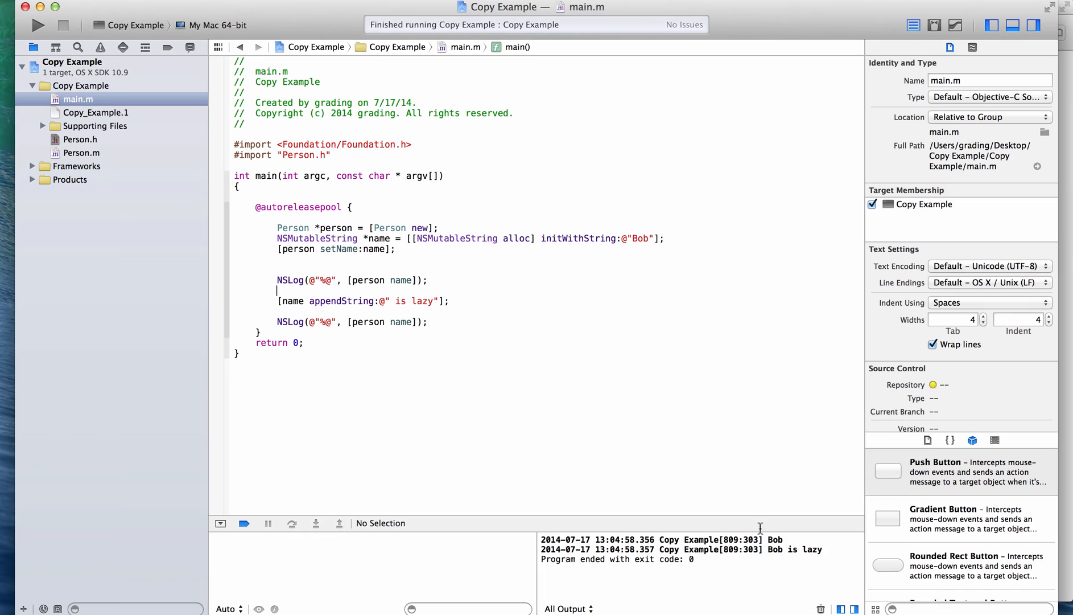
{"action": "key", "text": "super+r"}
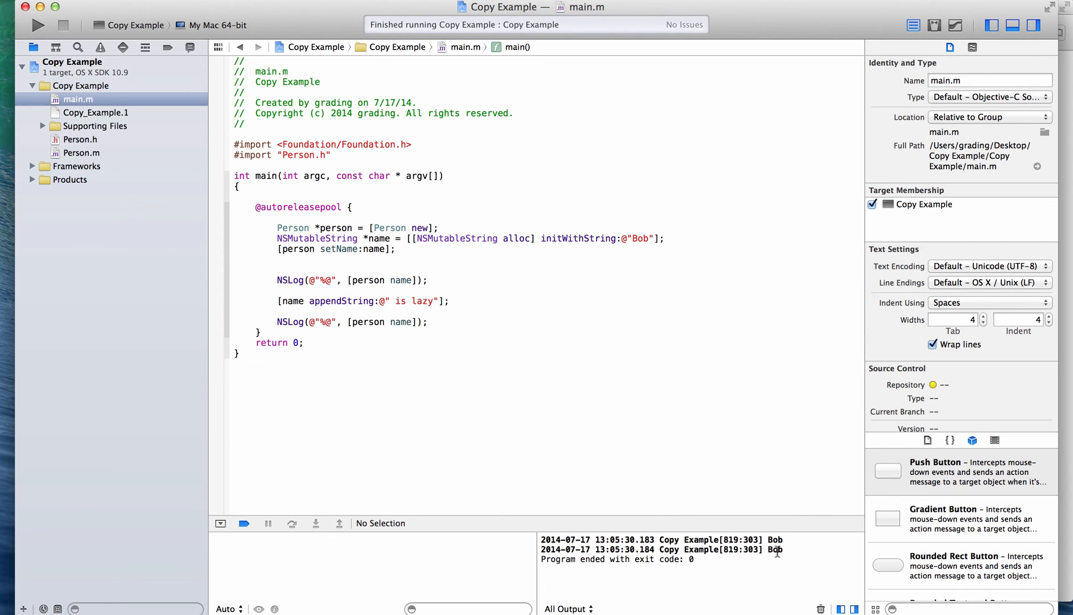
Step: Highlight the uses of name and comment out the appendString line in main.m
{"action": "left_click_drag", "start_coordinate": [282, 300], "coordinate": [322, 301]}
{"action": "left_click", "coordinate": [391, 302]}
{"action": "double_click", "coordinate": [379, 239]}
{"action": "left_click", "coordinate": [379, 238]}
{"action": "left_click", "coordinate": [465, 301]}
{"action": "key", "text": "super+slash"}
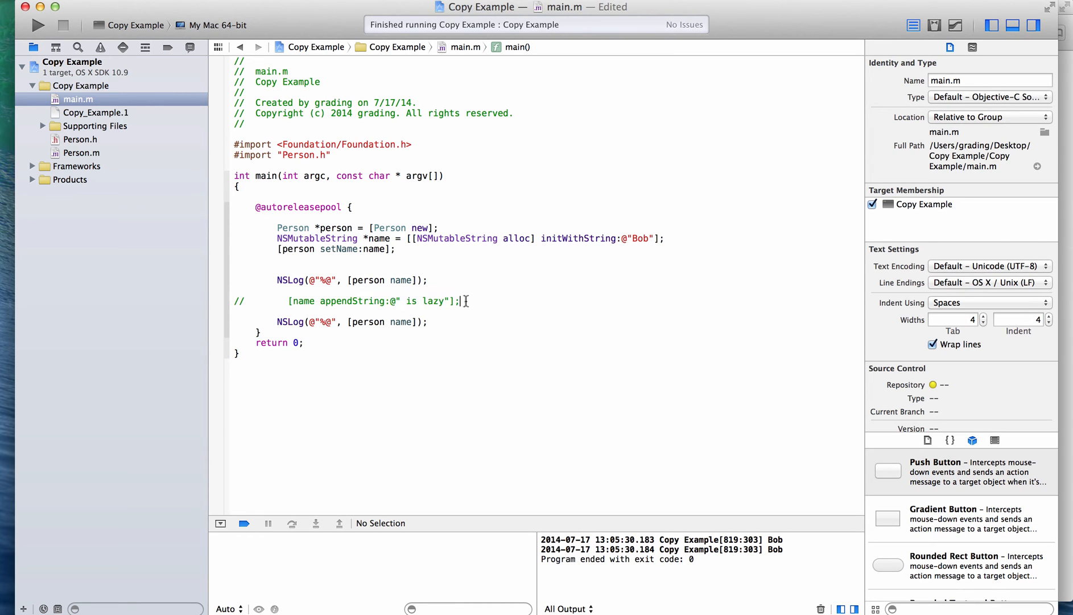
Step: Switch Person.h's name property from copy back to strong and return to main.m
{"action": "left_click", "coordinate": [80, 139]}
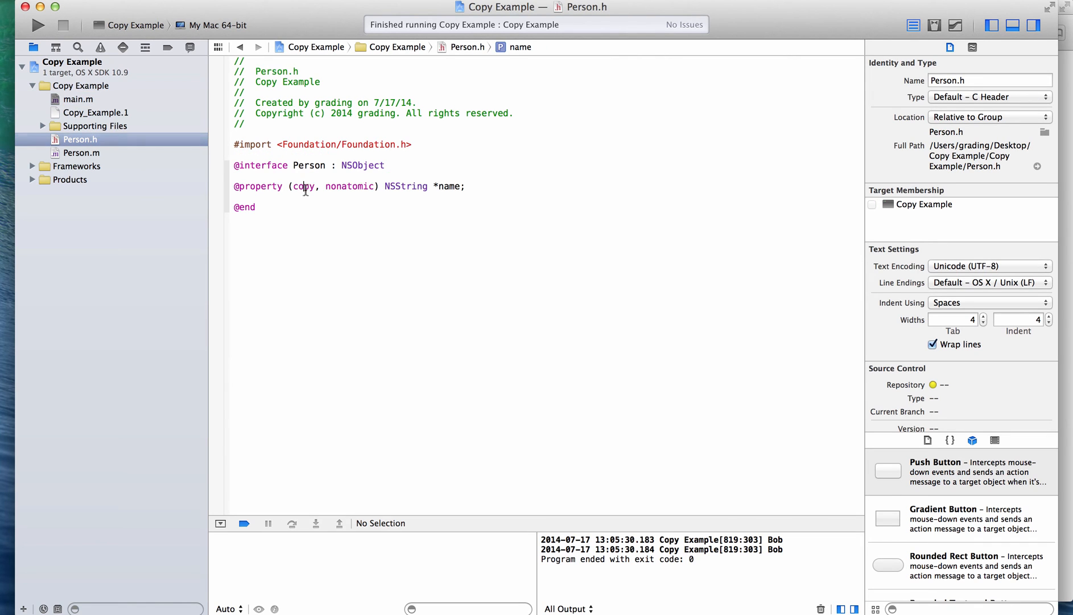
{"action": "double_click", "coordinate": [303, 185]}
{"action": "type", "text": "strong"}
{"action": "key", "text": "Escape"}
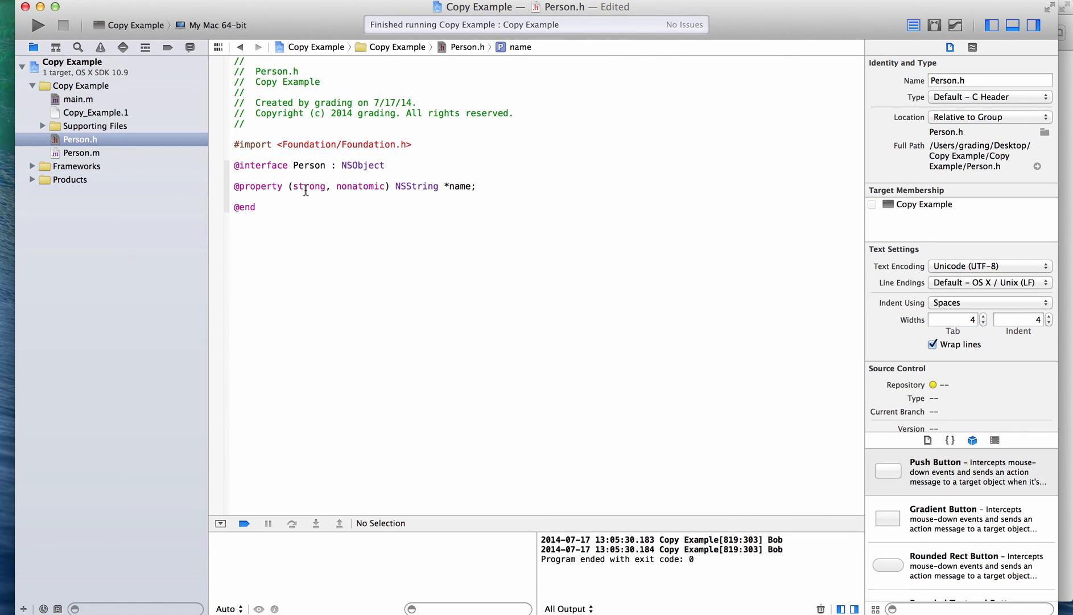
{"action": "left_click", "coordinate": [99, 154]}
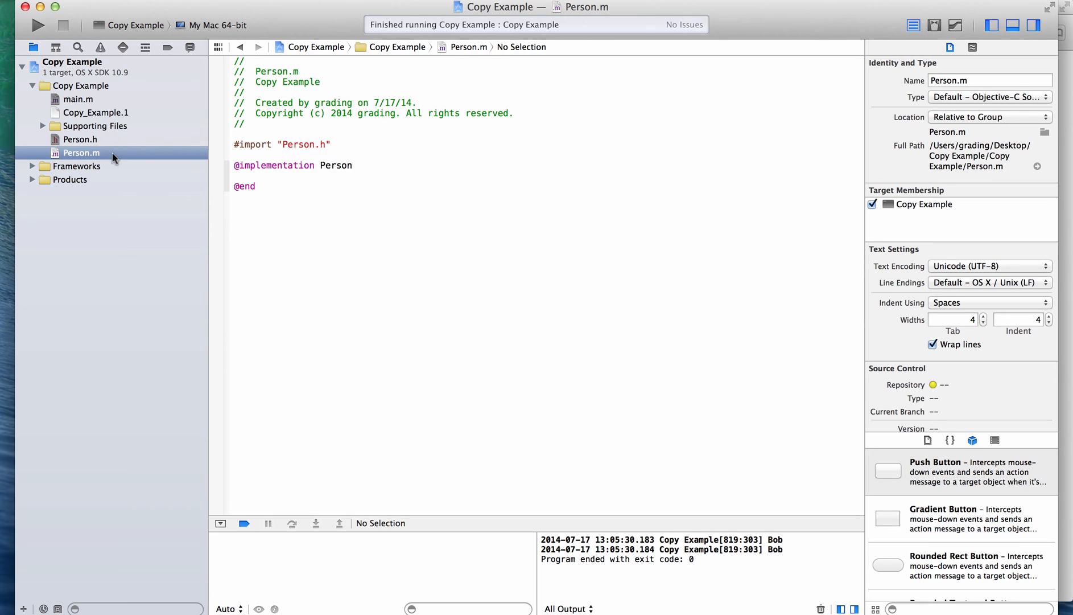
{"action": "left_click", "coordinate": [105, 100]}
{"action": "left_click", "coordinate": [453, 260]}
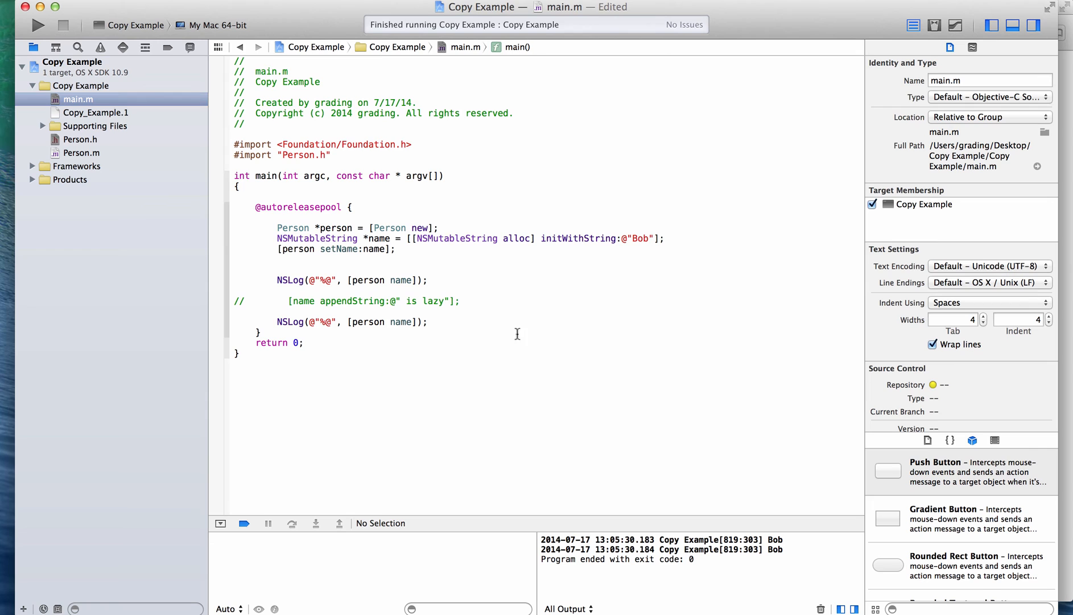
Step: Below the comment, start a line casting [person name] to (NSMutableString *)
{"action": "left_click", "coordinate": [498, 310]}
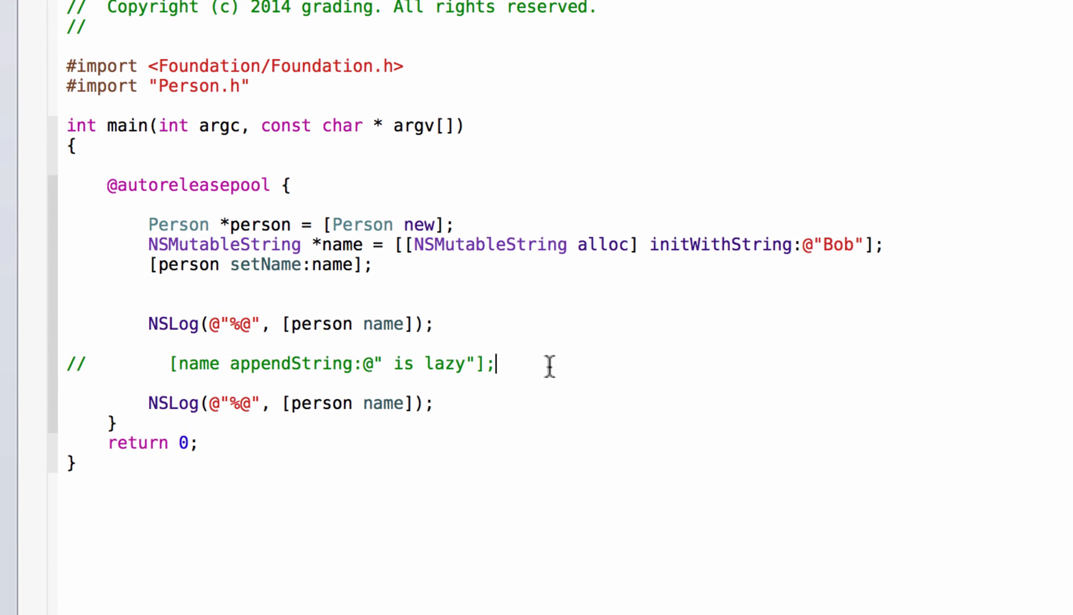
{"action": "key", "text": "Return"}
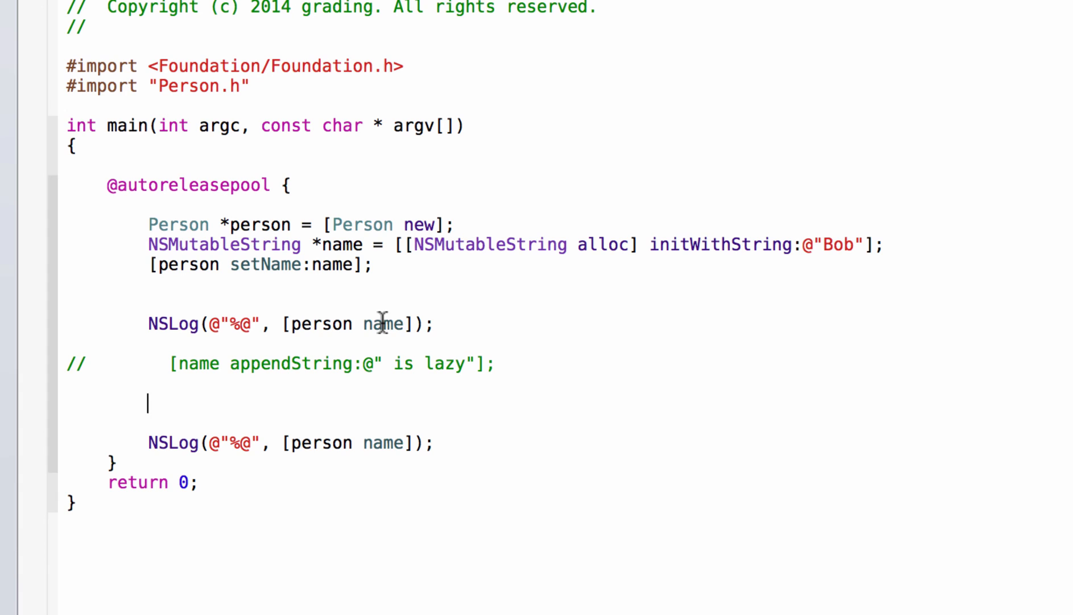
{"action": "type", "text": "[person n"}
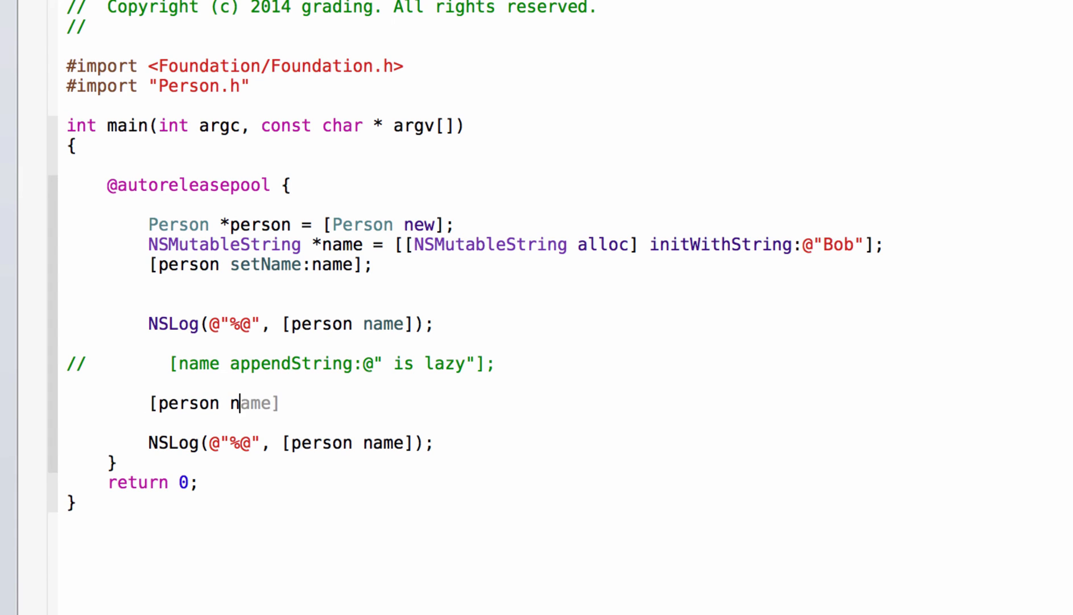
{"action": "type", "text": "ame]"}
{"action": "key", "text": "Left"}
{"action": "key", "text": "Left"}
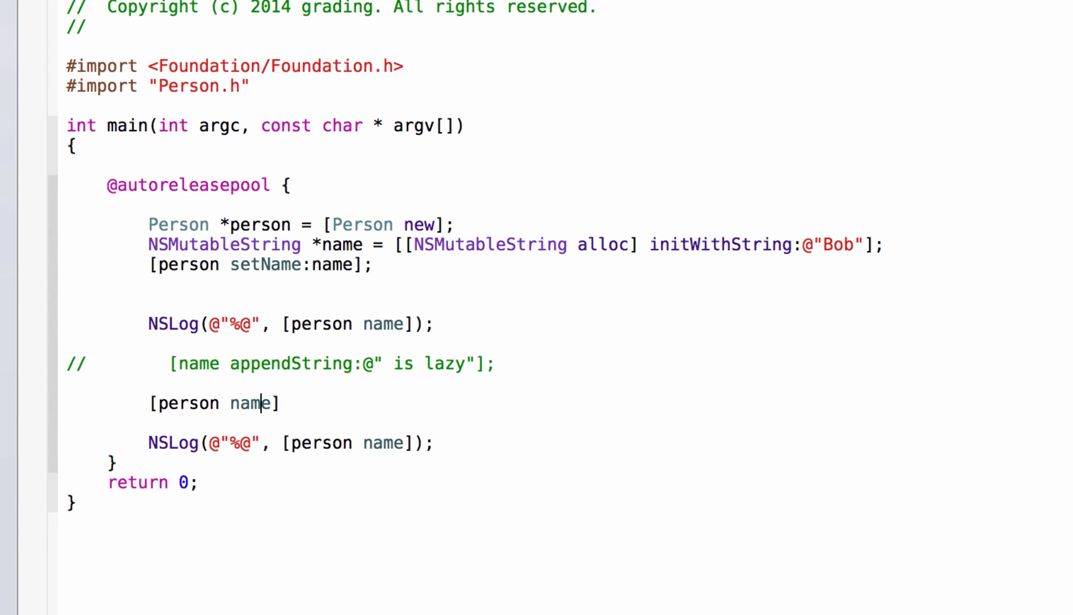
{"action": "key", "text": "Left"}
{"action": "key", "text": "Left"}
{"action": "key", "text": "Left"}
{"action": "key", "text": "Left"}
{"action": "key", "text": "Left"}
{"action": "key", "text": "Left"}
{"action": "key", "text": "Left"}
{"action": "key", "text": "Left"}
{"action": "key", "text": "Left"}
{"action": "type", "text": "(NSM"}
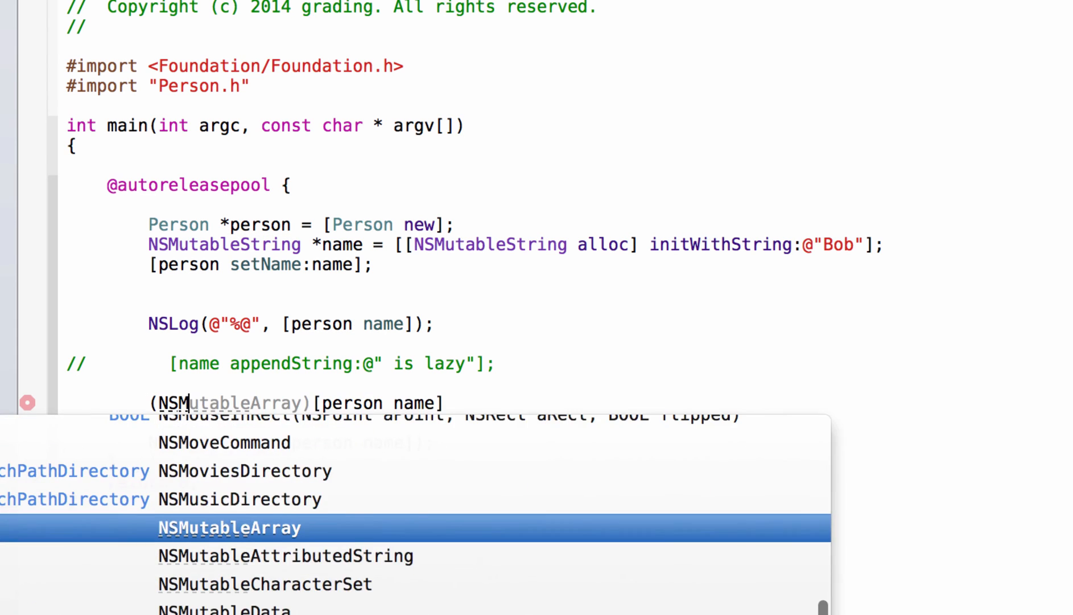
{"action": "type", "text": "uta"}
{"action": "key", "text": "Tab"}
{"action": "key", "text": "BackSpace"}
{"action": "key", "text": "BackSpace"}
{"action": "key", "text": "BackSpace"}
{"action": "key", "text": "BackSpace"}
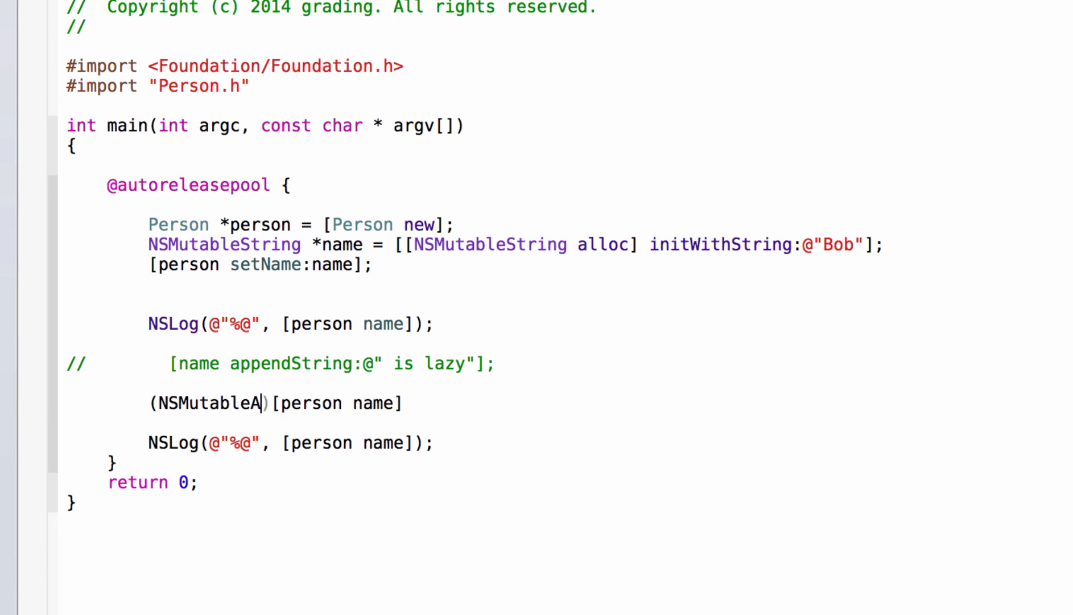
{"action": "key", "text": "BackSpace"}
{"action": "type", "text": "Str"}
{"action": "key", "text": "Tab"}
{"action": "type", "text": "*"}
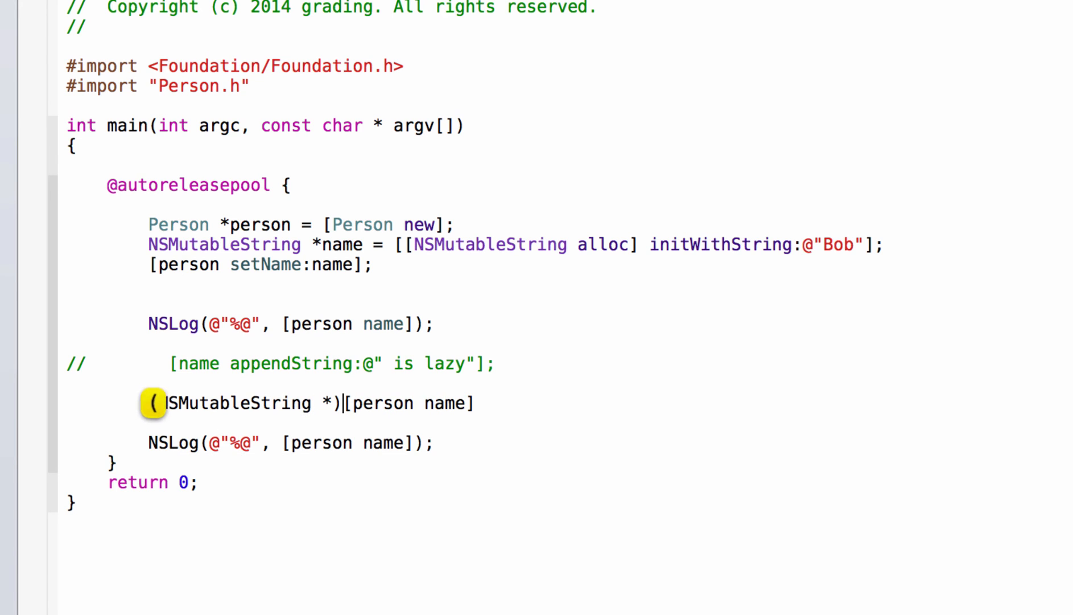
{"action": "key", "text": "Right"}
Step: Complete the line as [((NSMutableString *)[person name]) appendString:@" is really lazy"];
{"action": "left_click", "coordinate": [151, 403]}
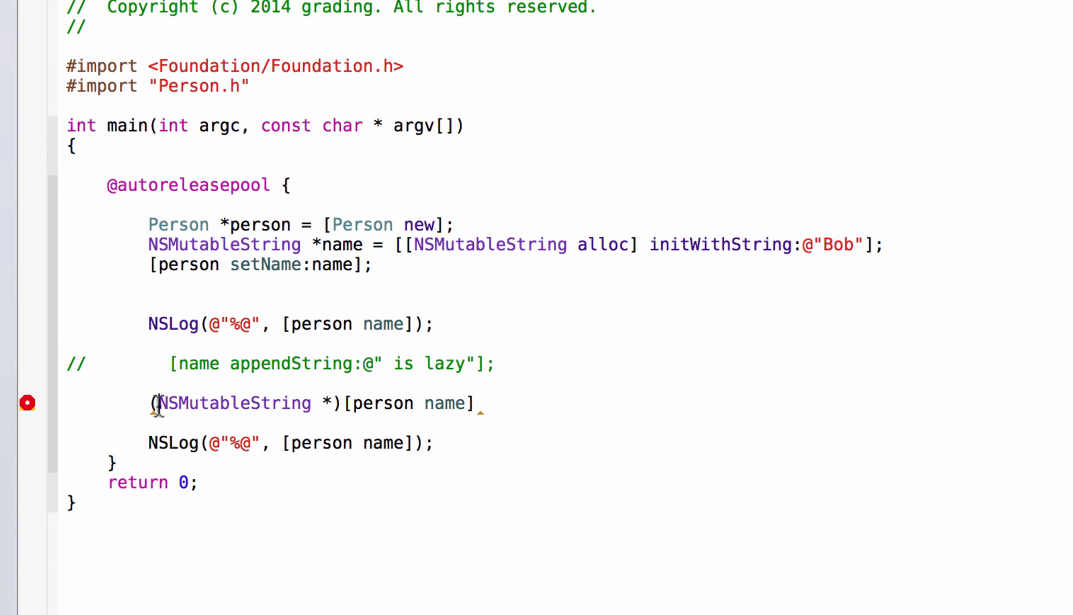
{"action": "type", "text": "("}
{"action": "key", "text": "super+Right"}
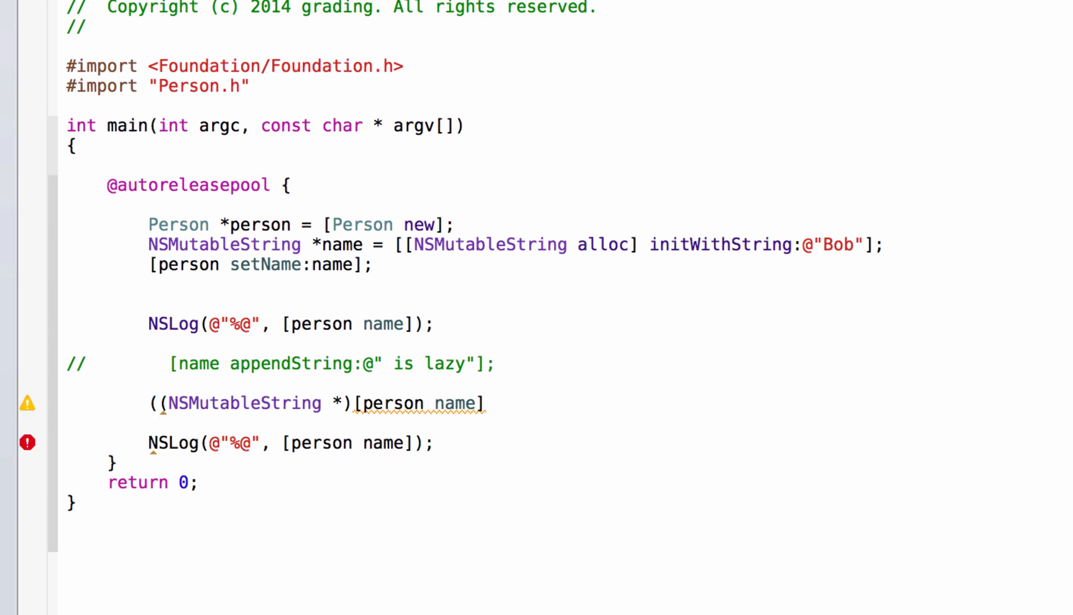
{"action": "type", "text": ") appe"}
{"action": "key", "text": "Tab"}
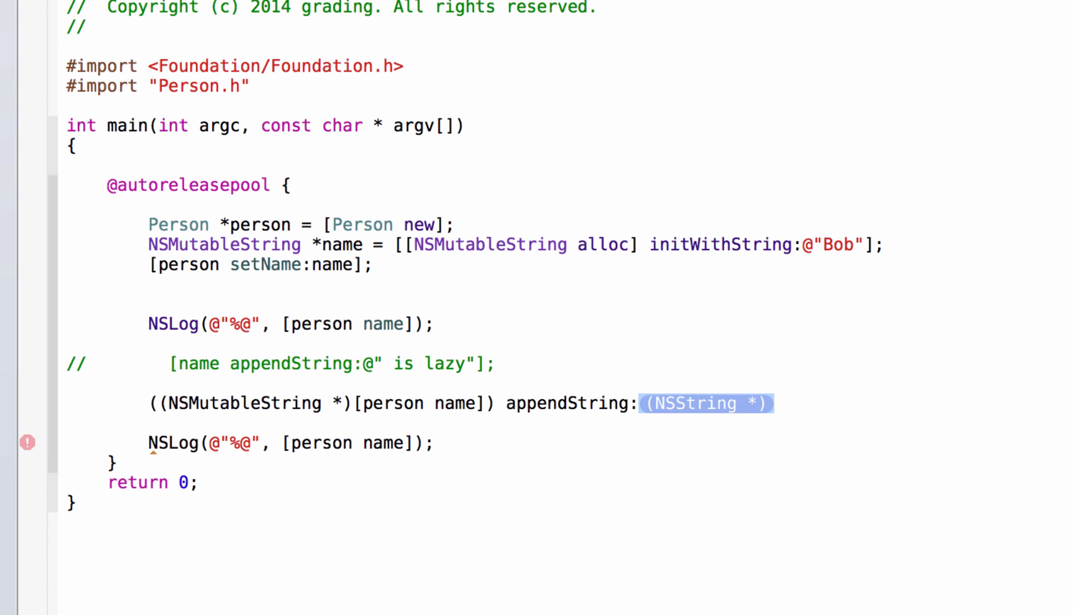
{"action": "type", "text": "@\" is "}
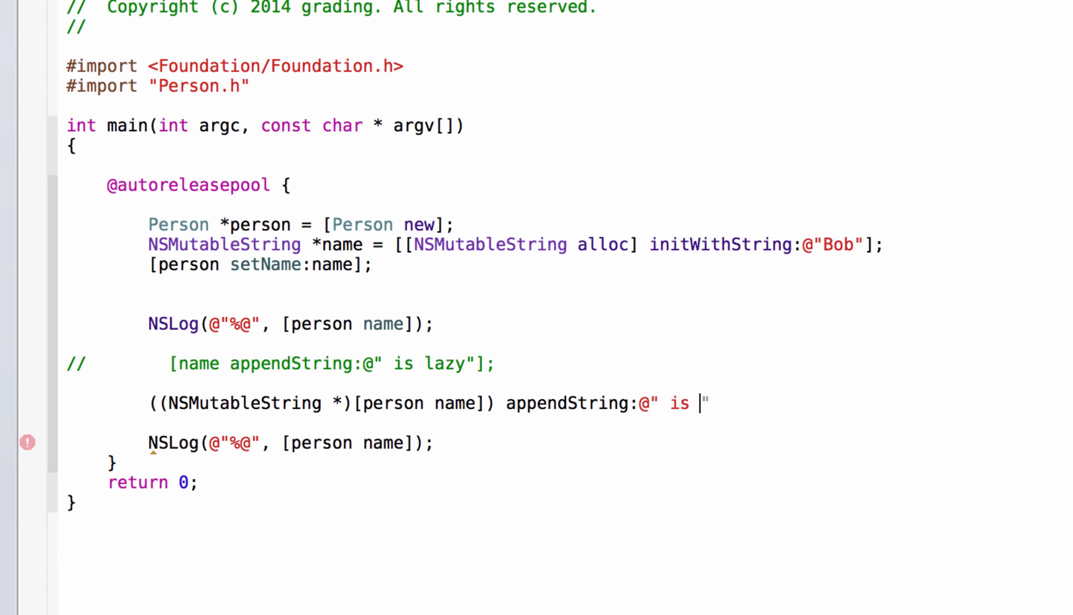
{"action": "type", "text": "really lazy"}
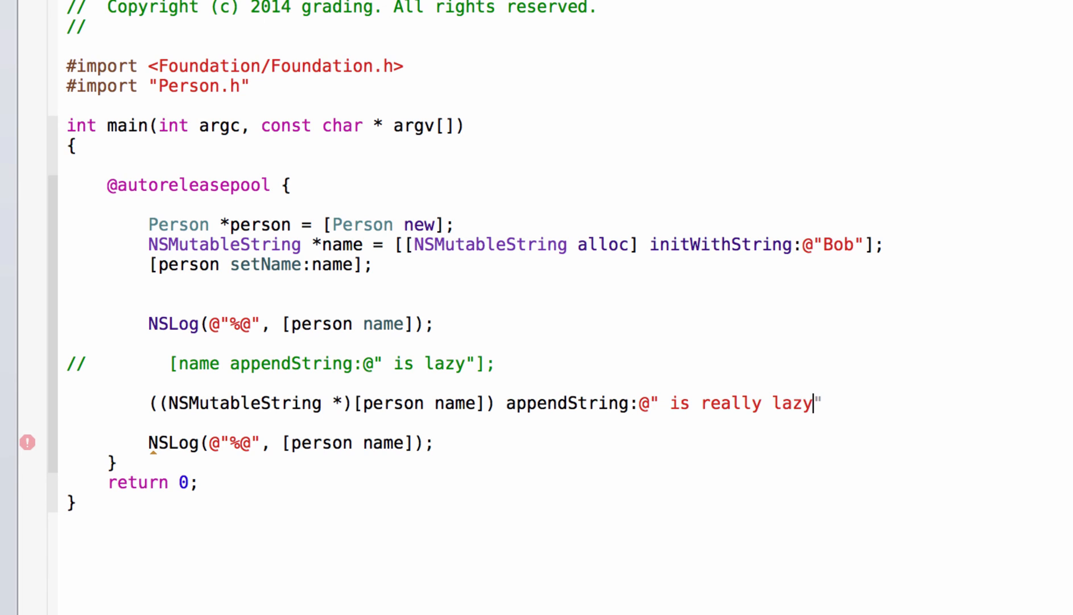
{"action": "type", "text": "\"];"}
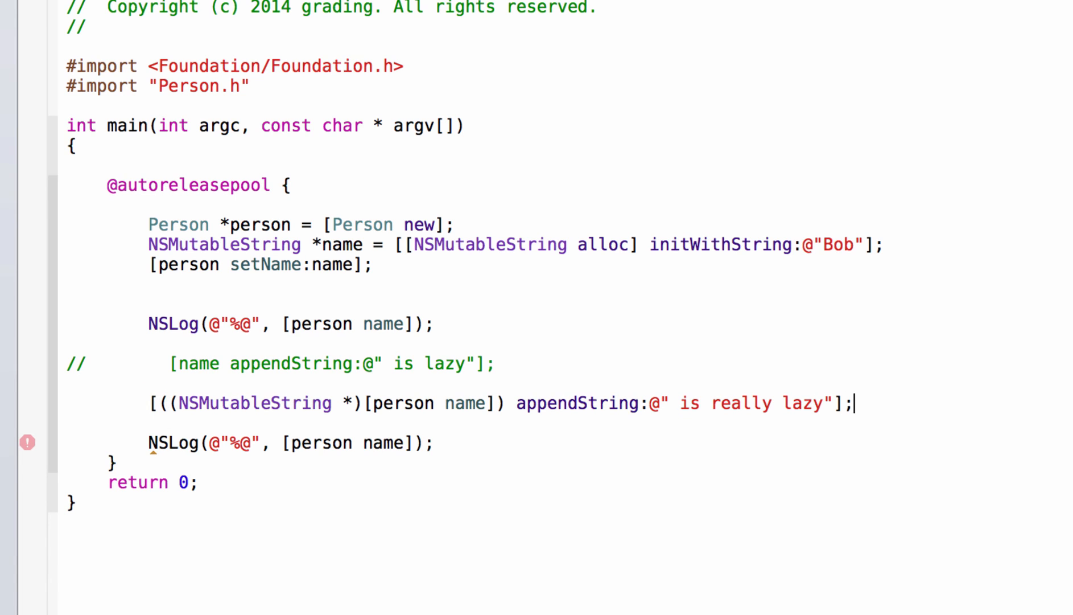
{"action": "left_click", "coordinate": [426, 443]}
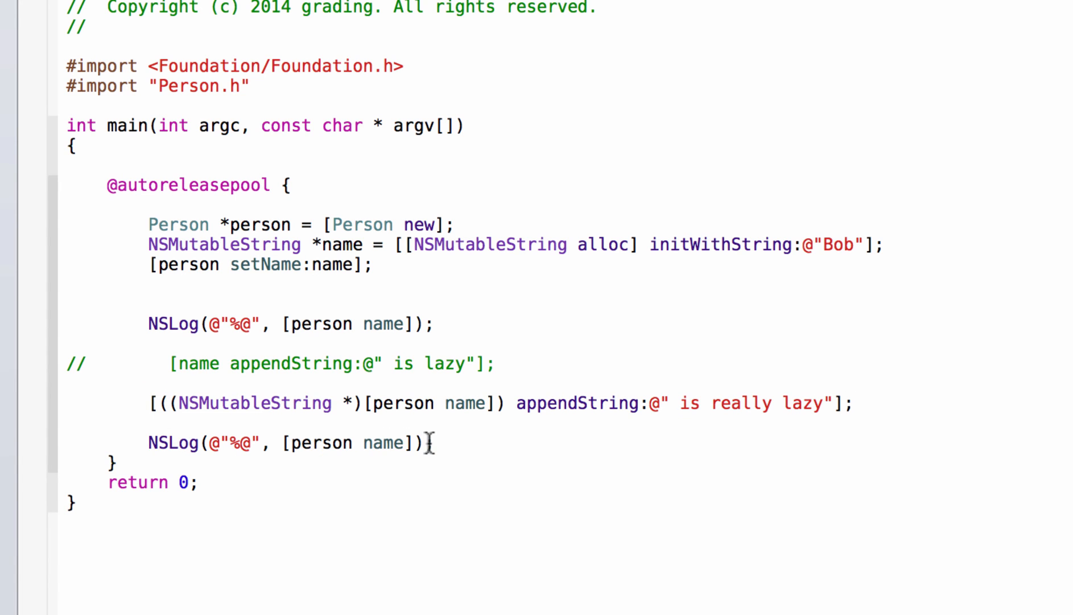
Step: Run (prints Bob, then Bob is really lazy) and inspect the NSMutableString occurrences in main.m
{"action": "key", "text": "super+r"}
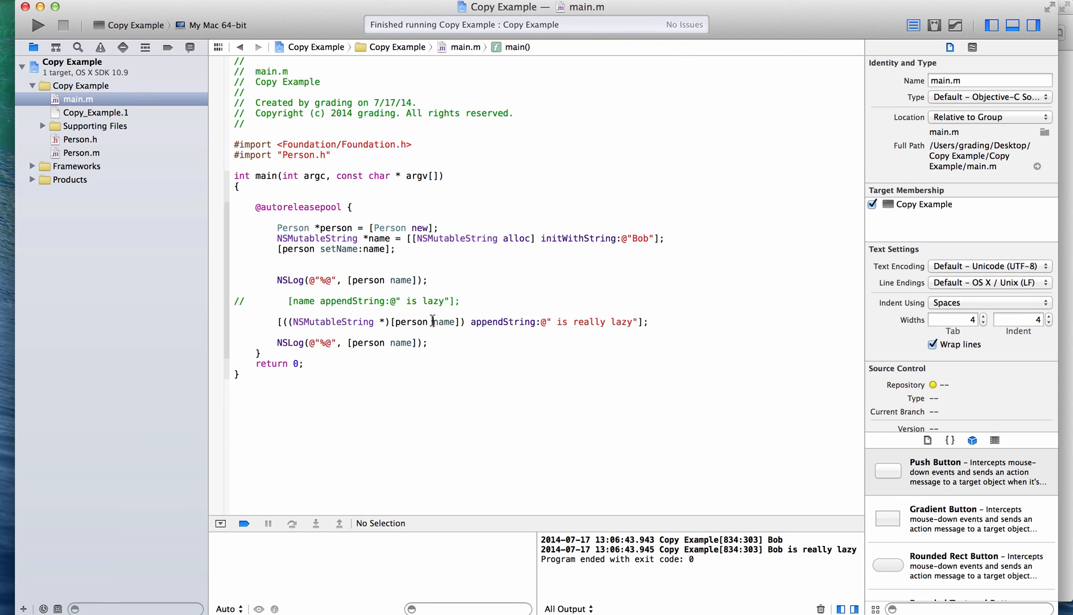
{"action": "left_click", "coordinate": [326, 239]}
{"action": "left_click_drag", "start_coordinate": [283, 238], "coordinate": [352, 239]}
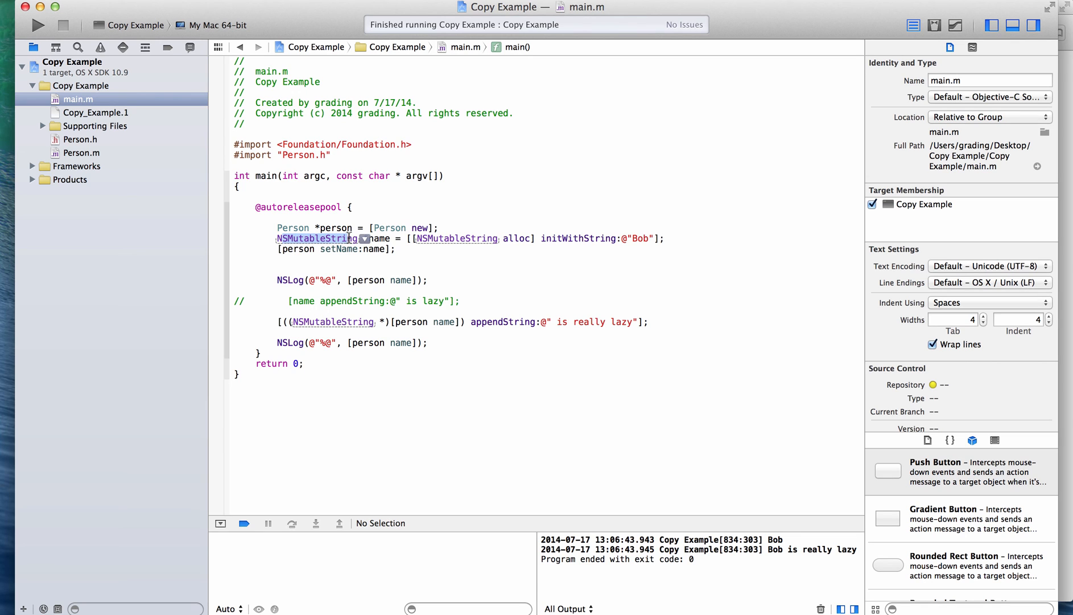
{"action": "left_click", "coordinate": [324, 238]}
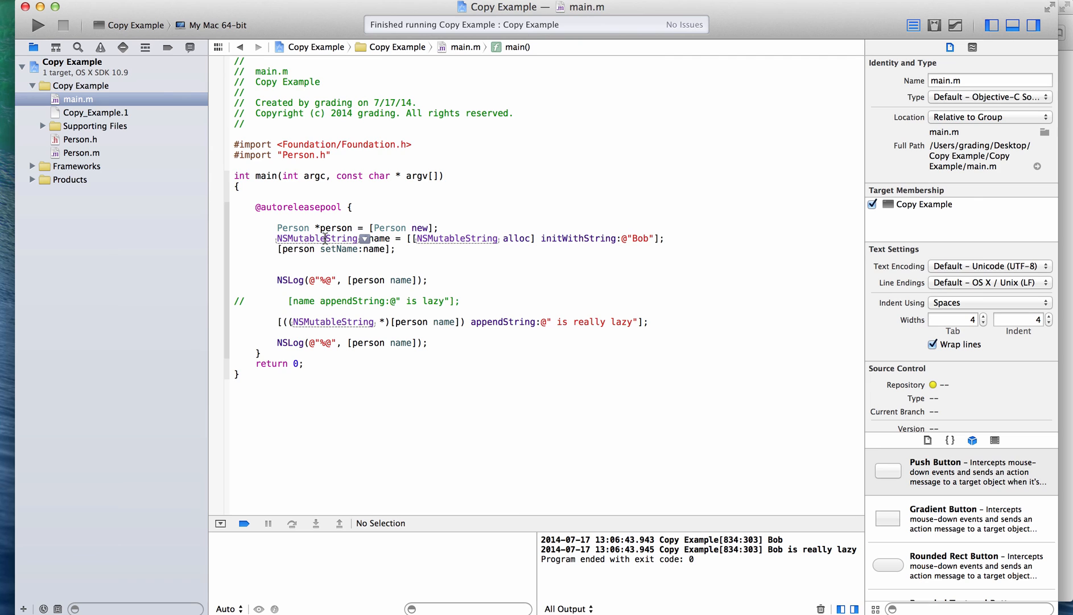
{"action": "double_click", "coordinate": [296, 321]}
{"action": "right_click", "coordinate": [293, 322]}
{"action": "key", "text": "Escape"}
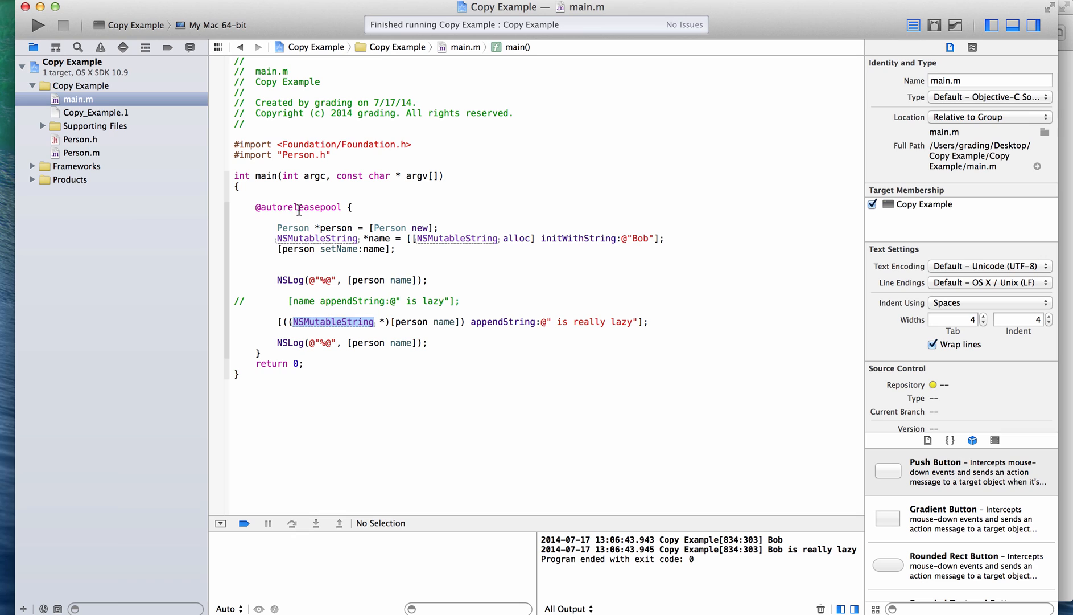
{"action": "left_click_drag", "start_coordinate": [289, 239], "coordinate": [319, 239]}
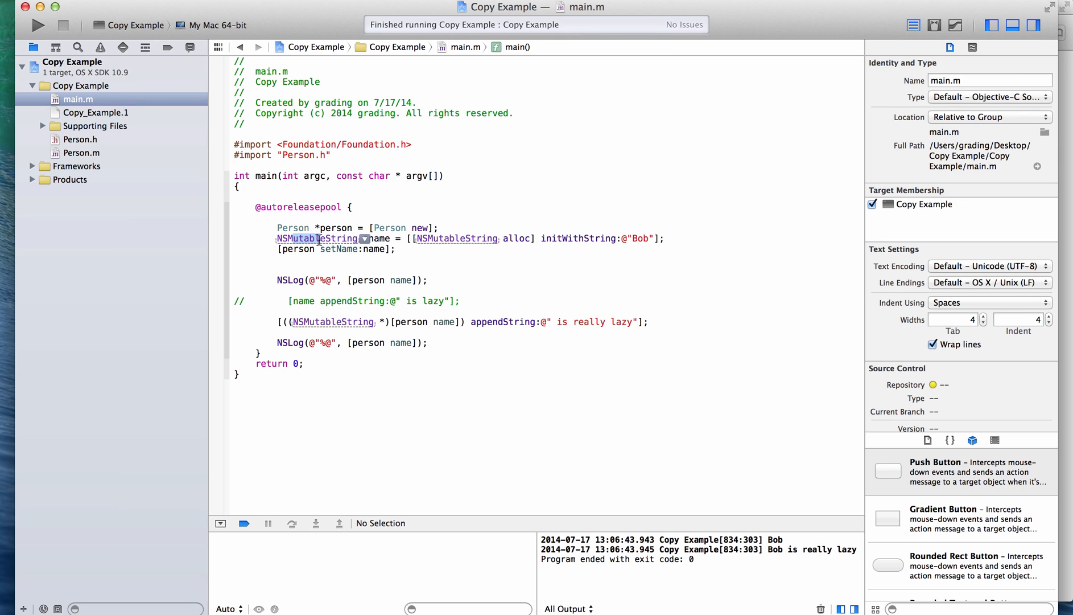
Step: In Person.h, replace the name property's strong attribute with copy
{"action": "left_click", "coordinate": [79, 138]}
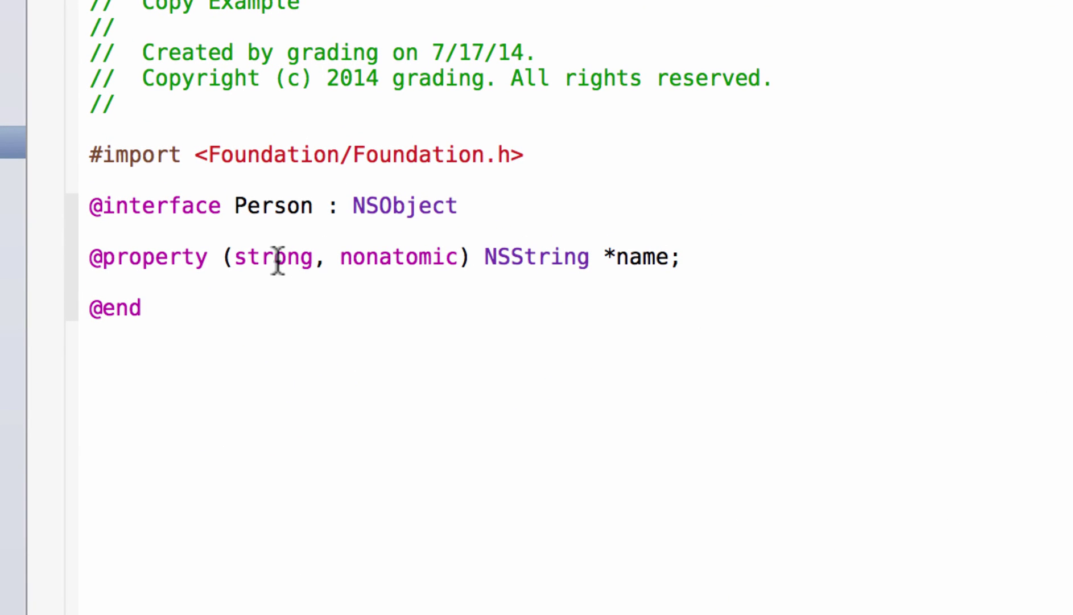
{"action": "double_click", "coordinate": [285, 230]}
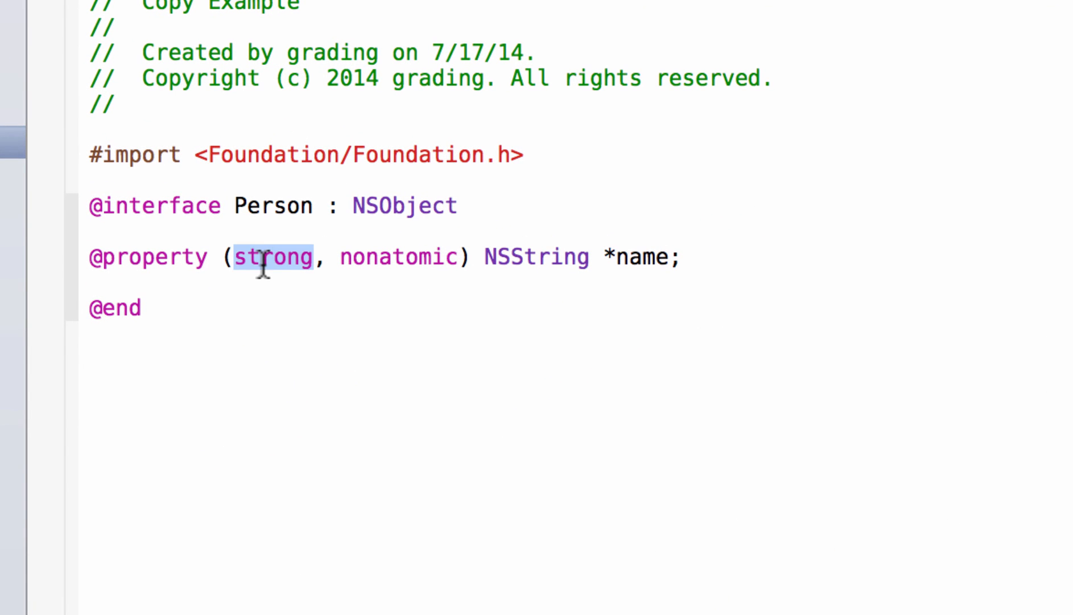
{"action": "type", "text": "copy"}
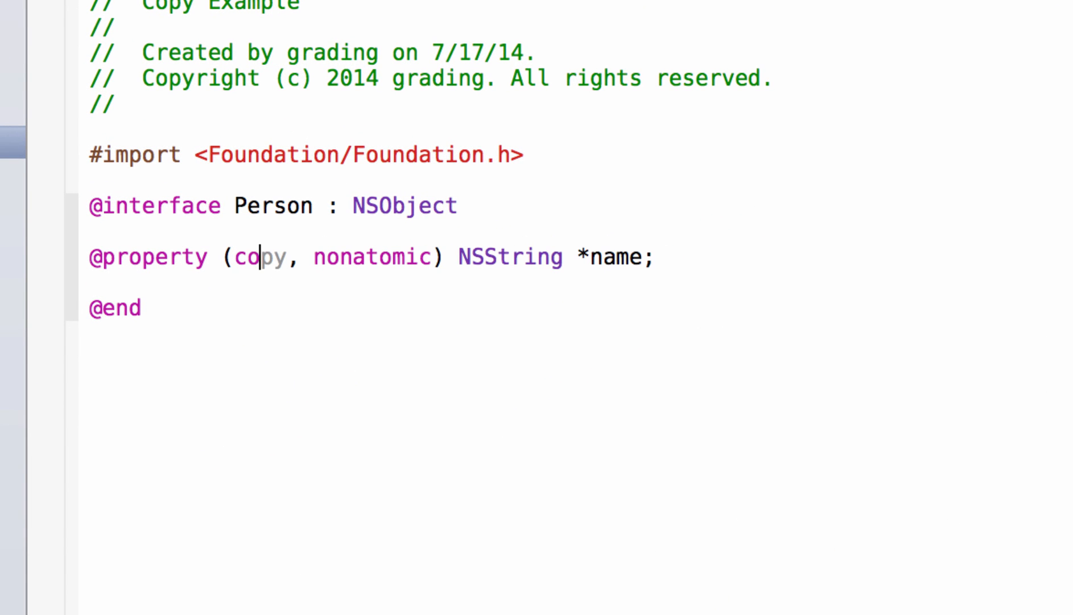